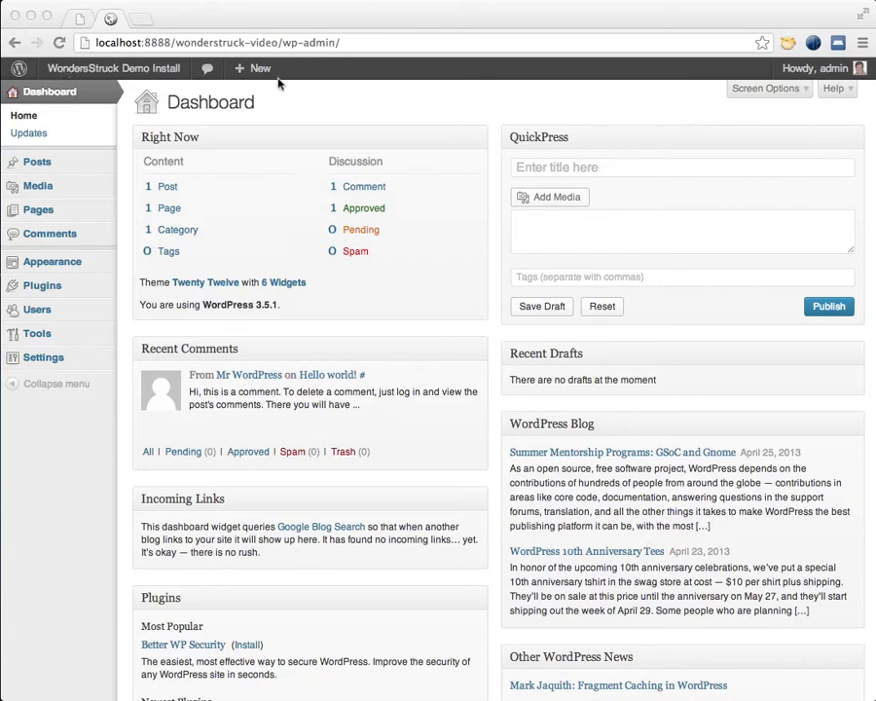
# Examine the public front page of the WondersStruck Demo Install site
pyautogui.click(115, 70)
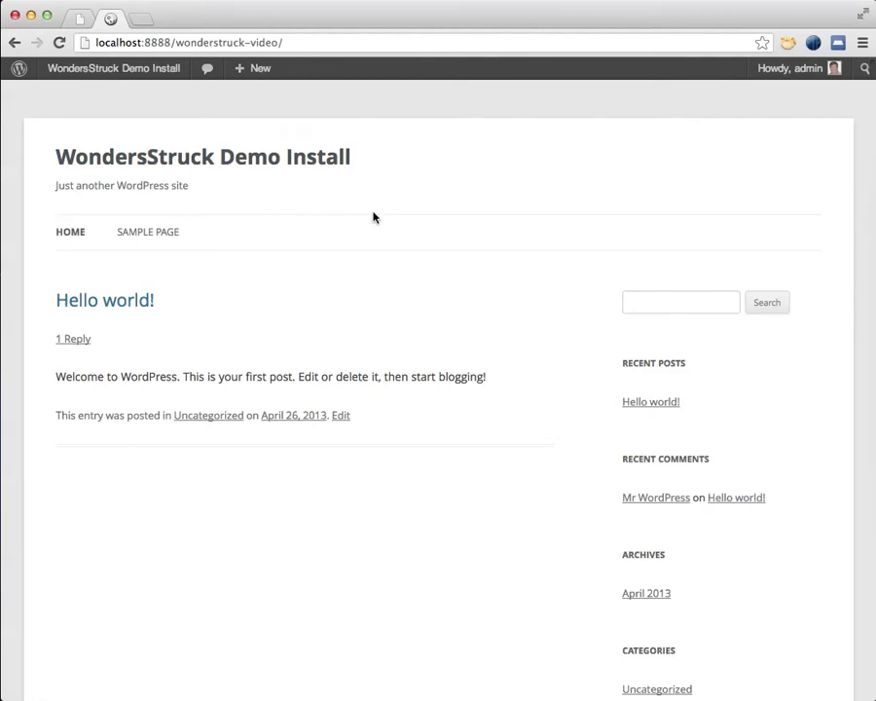
pyautogui.scroll(-5, 372, 217)
pyautogui.scroll(5, 373, 216)
# Examine the home and blog pages of the reference demo site at wonderstruck.clickbump.com
pyautogui.click(56, 19)
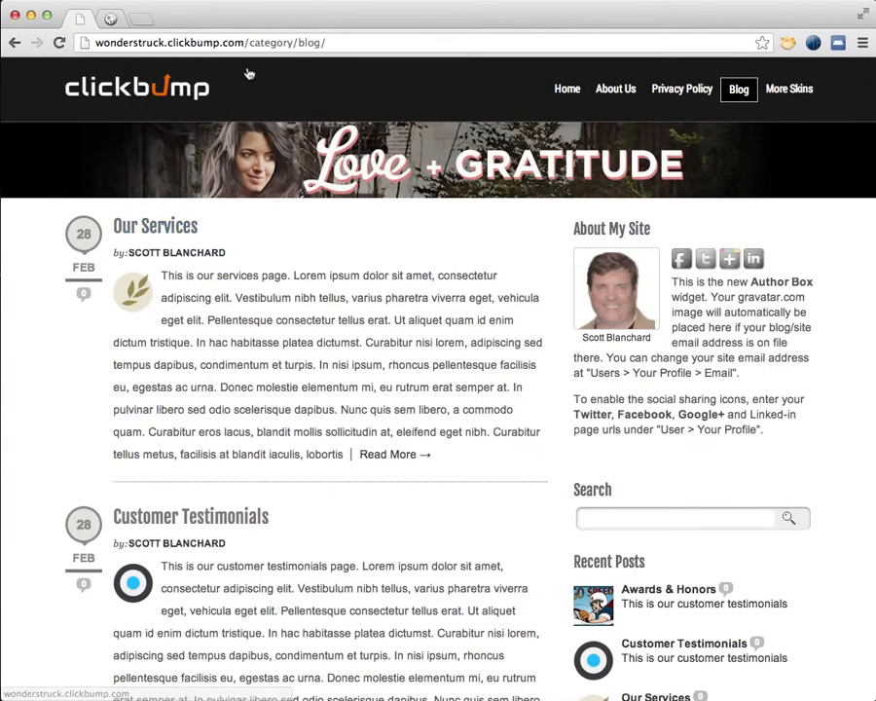
pyautogui.doubleClick(234, 42)
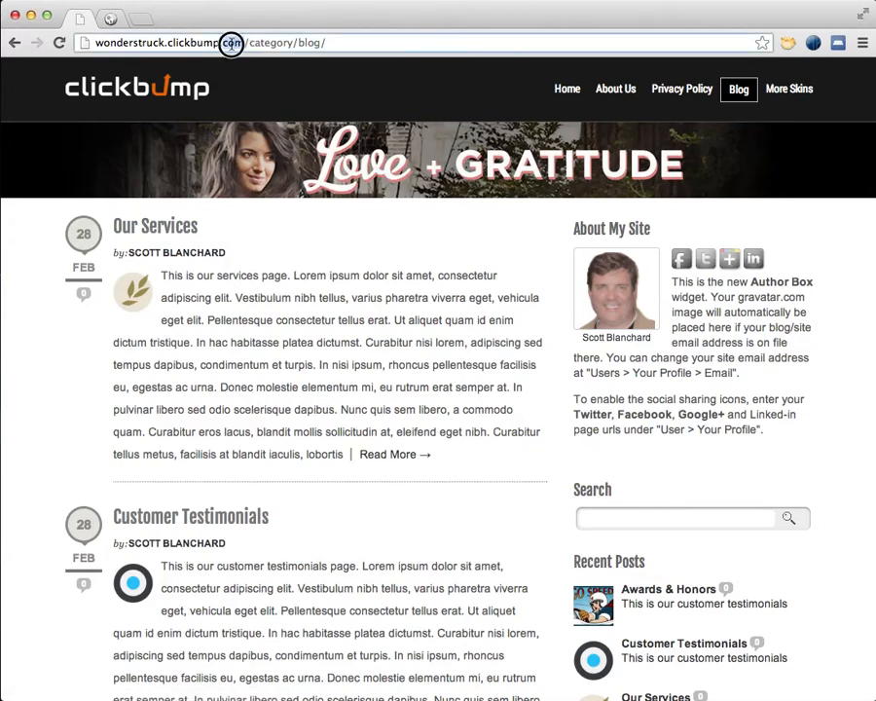
pyautogui.click(233, 43)
pyautogui.click(192, 91)
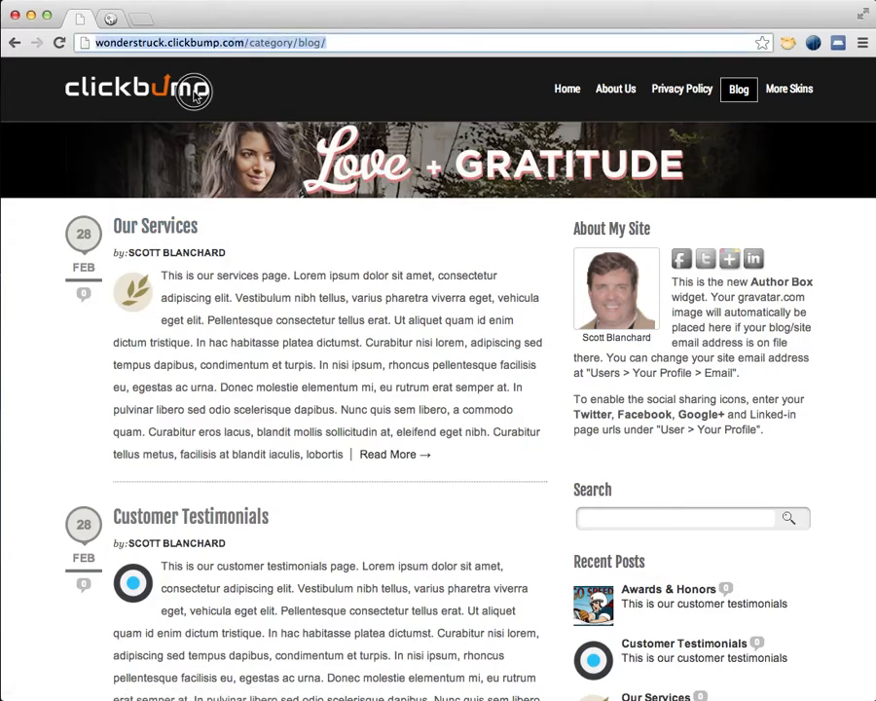
pyautogui.click(568, 94)
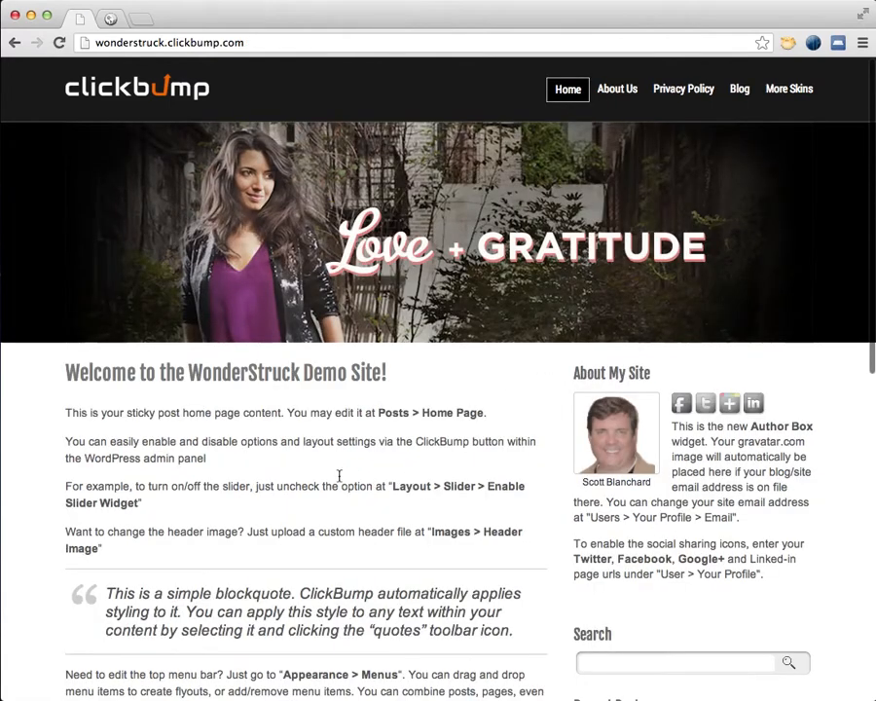
pyautogui.click(741, 89)
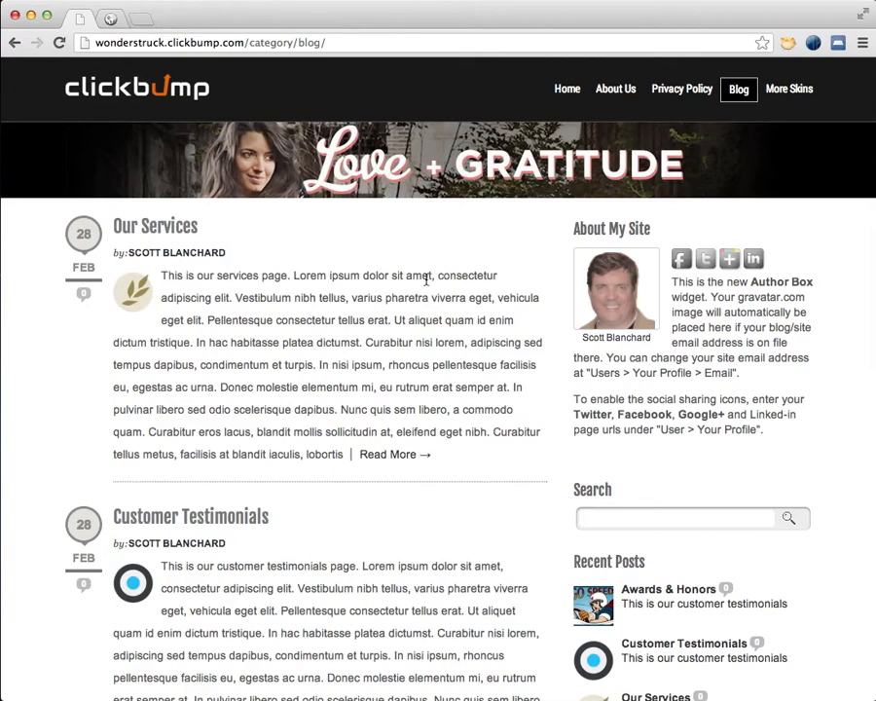
# Return to the local WordPress install's admin dashboard and open the page for uploading a new plugin in .zip format
pyautogui.click(111, 20)
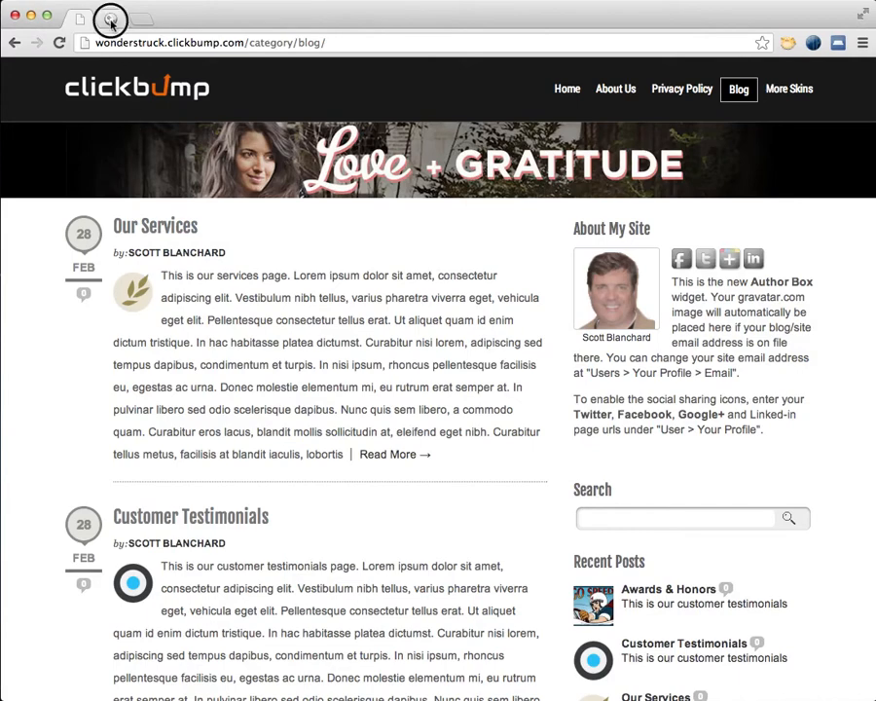
pyautogui.moveTo(42, 86)
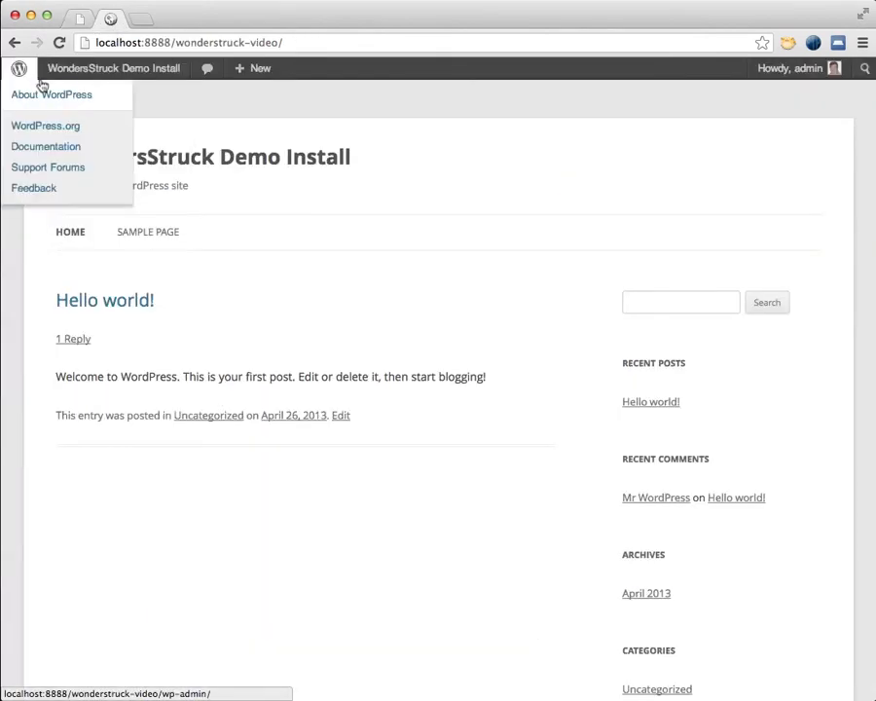
pyautogui.moveTo(72, 60)
pyautogui.click(72, 96)
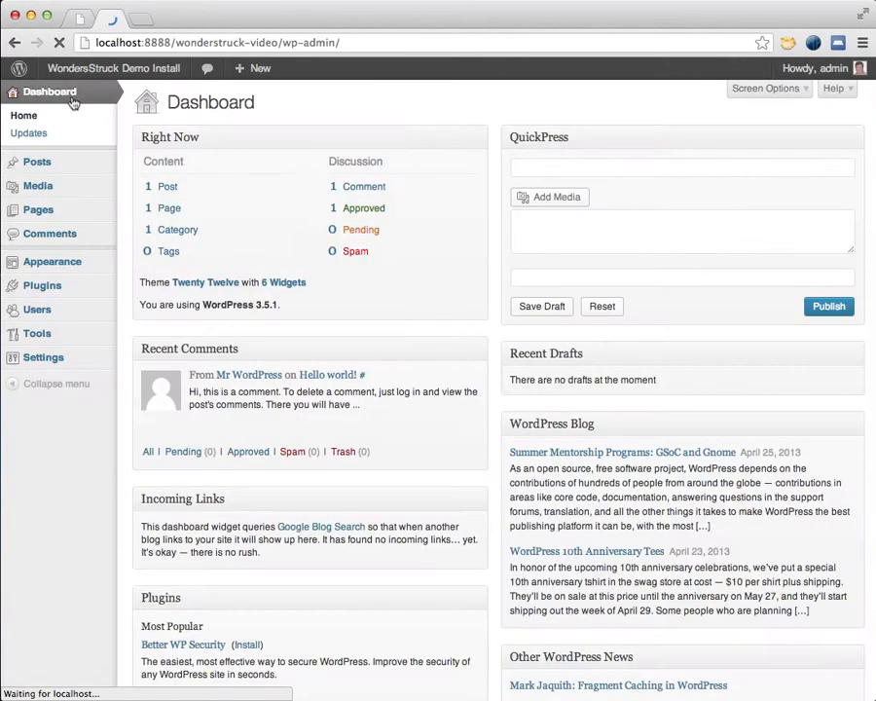
pyautogui.moveTo(81, 278)
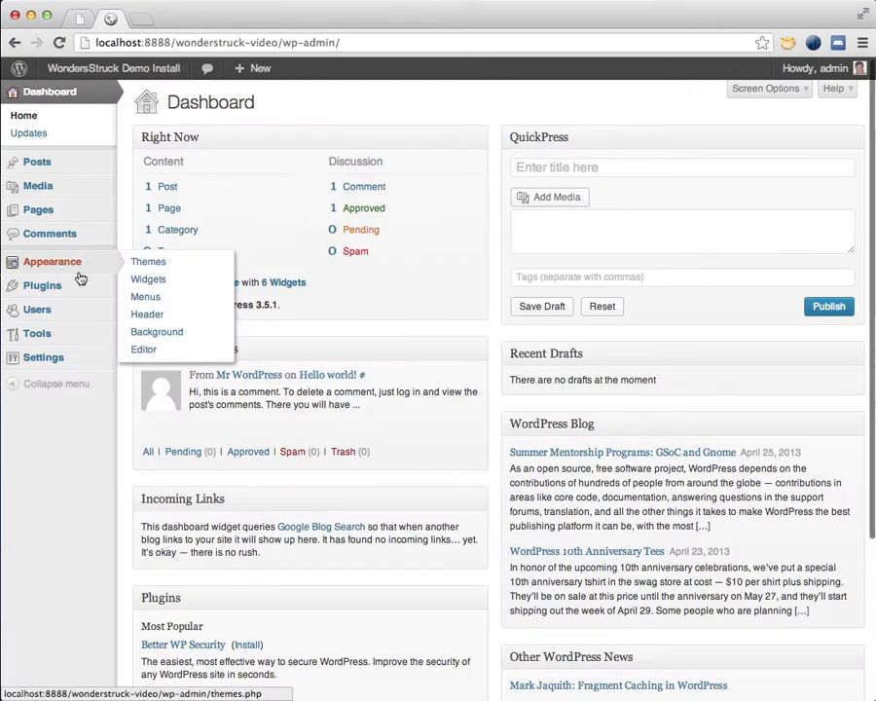
pyautogui.click(161, 303)
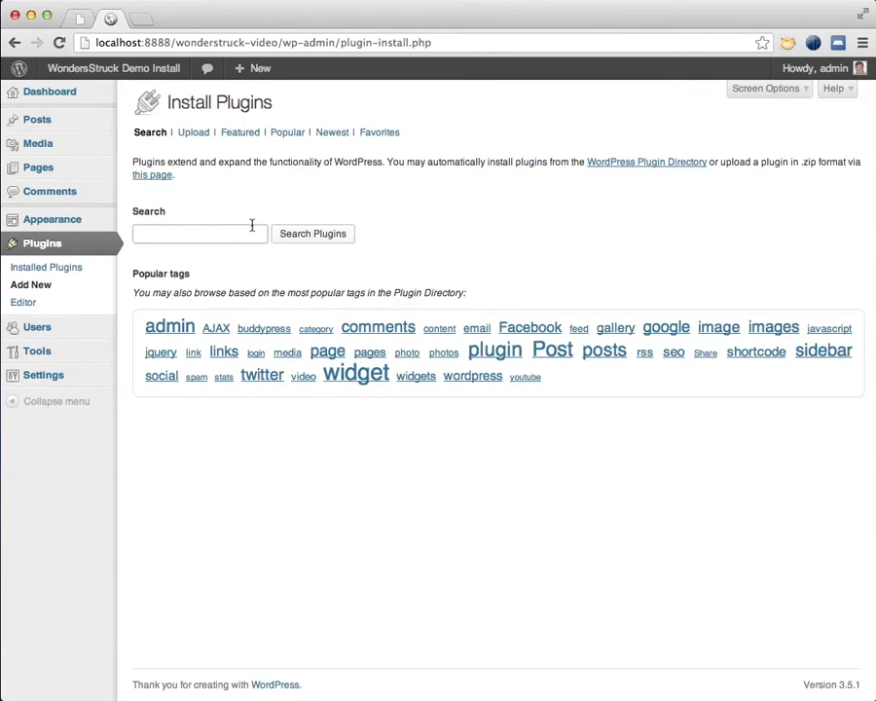
pyautogui.click(192, 133)
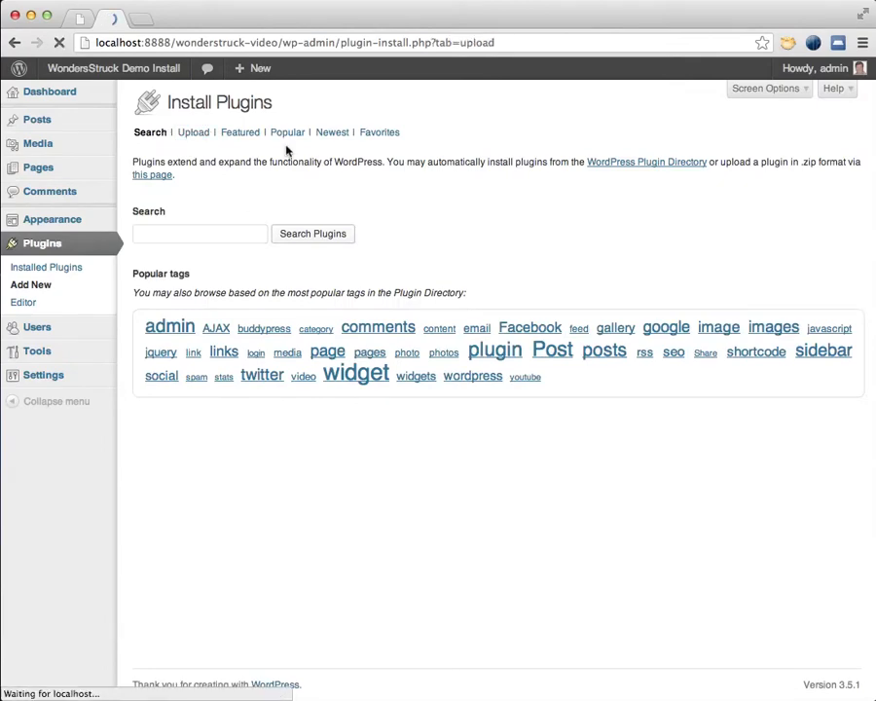
# Upload and install the plugin file jumpstart-pro.zip from the version 6.5 folder of ClickBump JumpStart-Pro
pyautogui.click(168, 221)
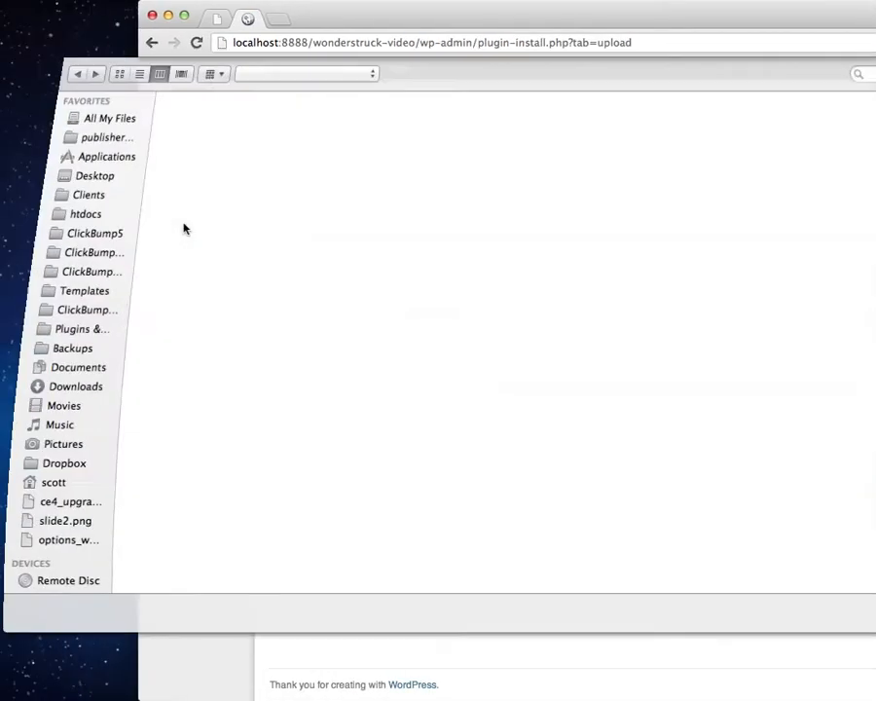
pyautogui.click(86, 179)
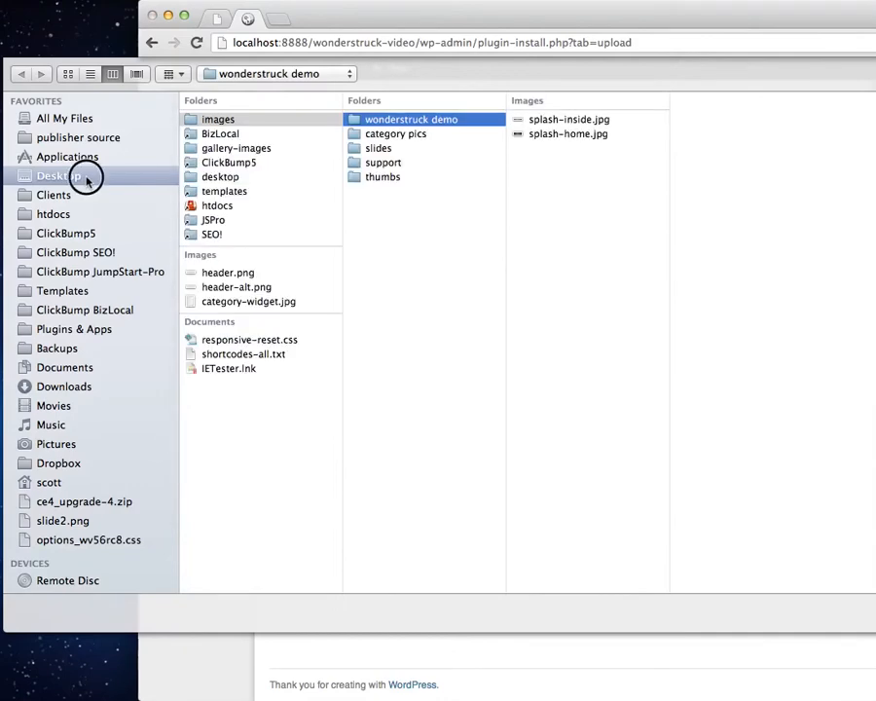
pyautogui.click(70, 269)
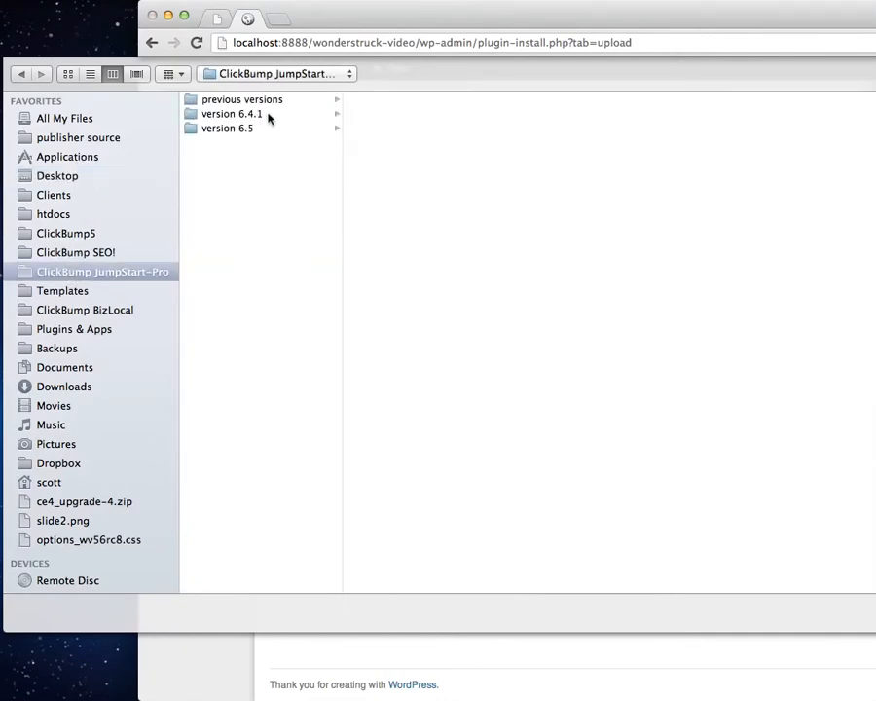
pyautogui.click(264, 133)
pyautogui.doubleClick(375, 94)
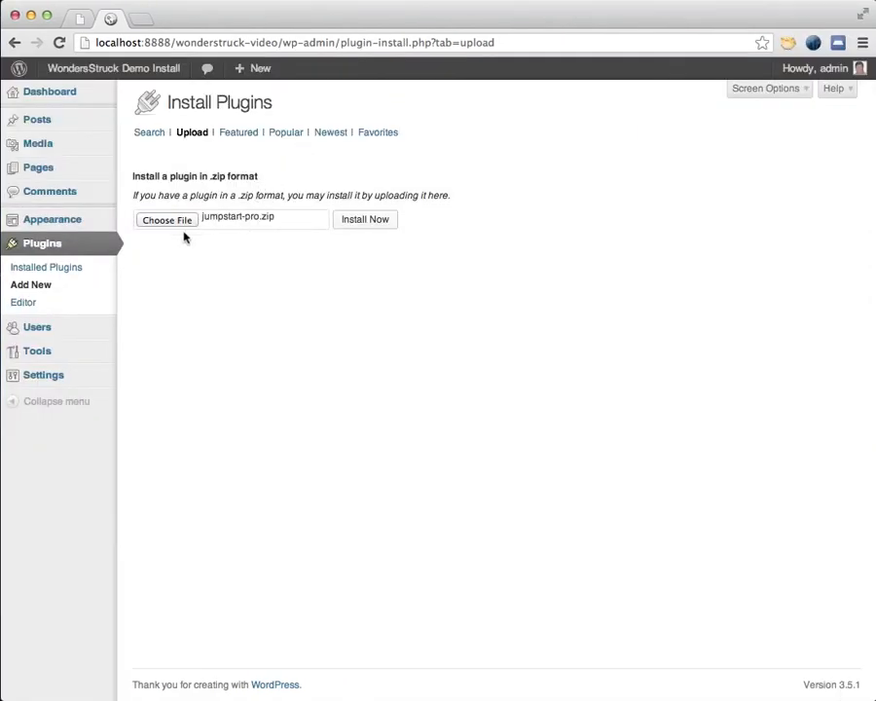
pyautogui.click(391, 227)
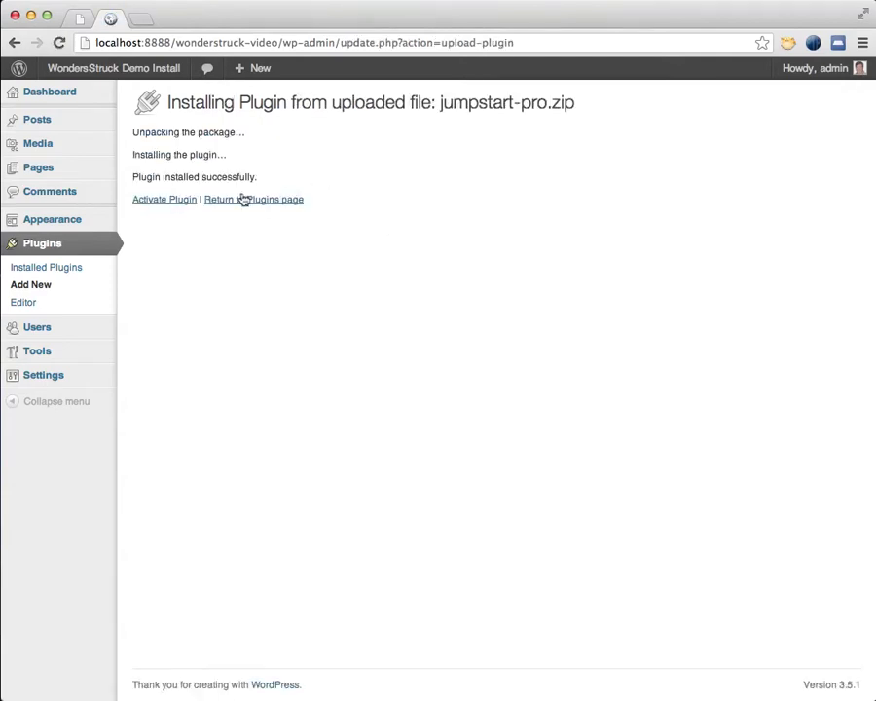
# Activate the installed JumpStart-Pro plugin and apply the ClickBump theme settings with the canvas skin
pyautogui.click(179, 207)
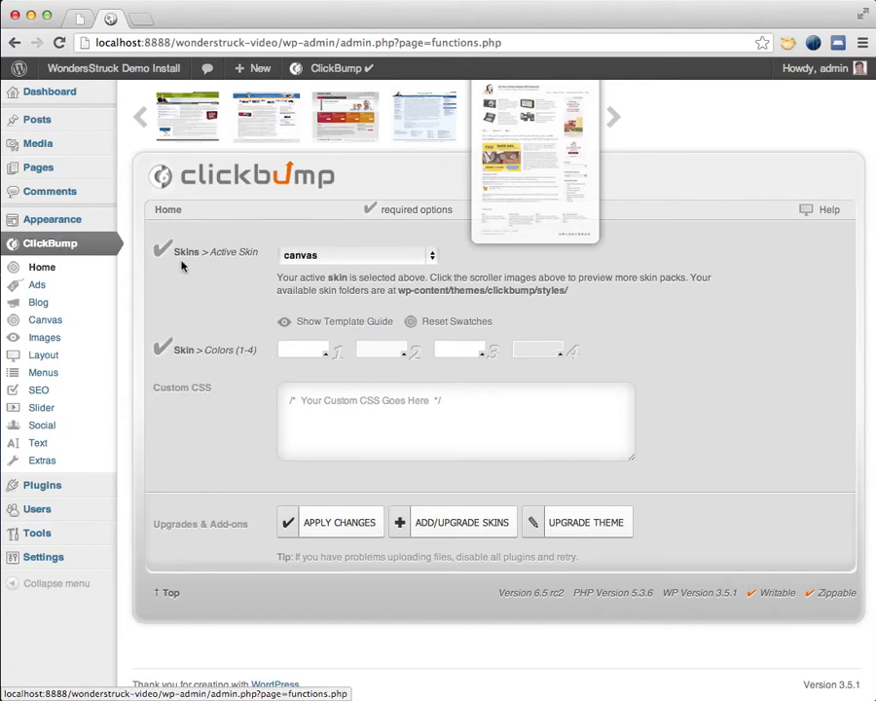
pyautogui.click(331, 524)
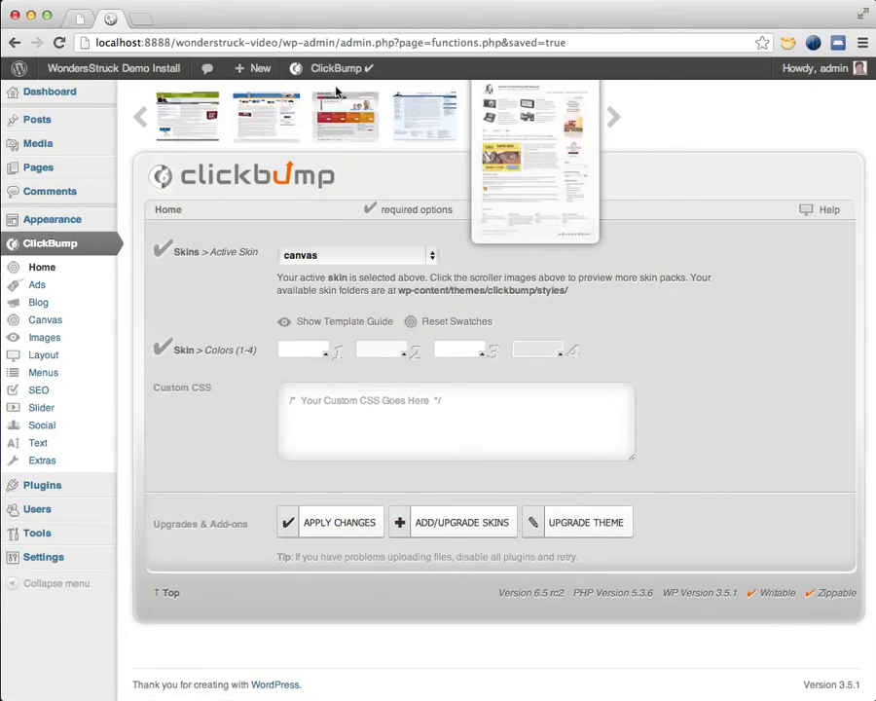
# Preview the local site and examine its home page content, slider and sidebar widgets
pyautogui.moveTo(336, 68)
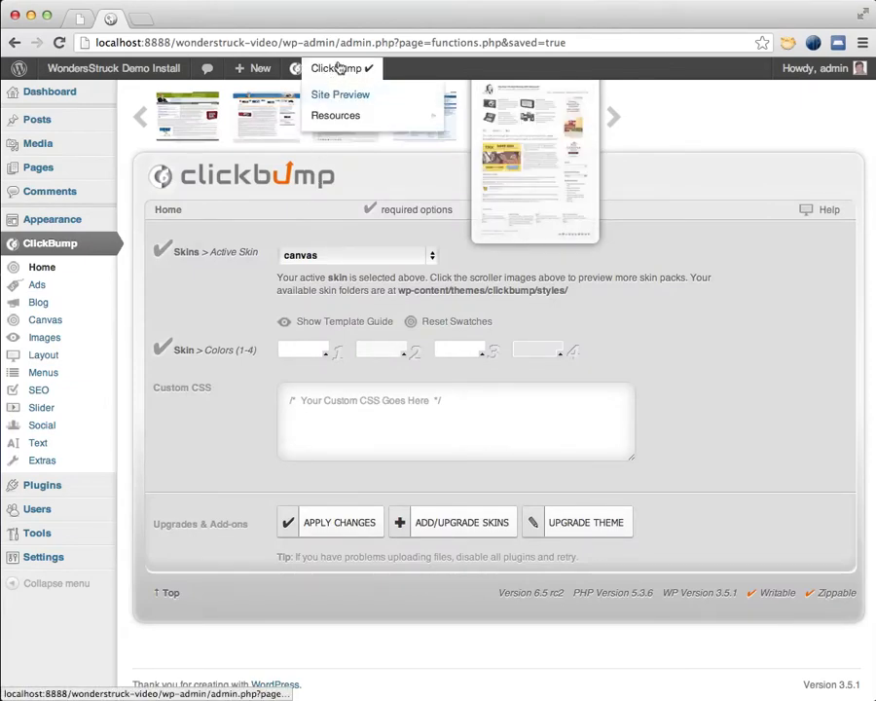
pyautogui.click(338, 97)
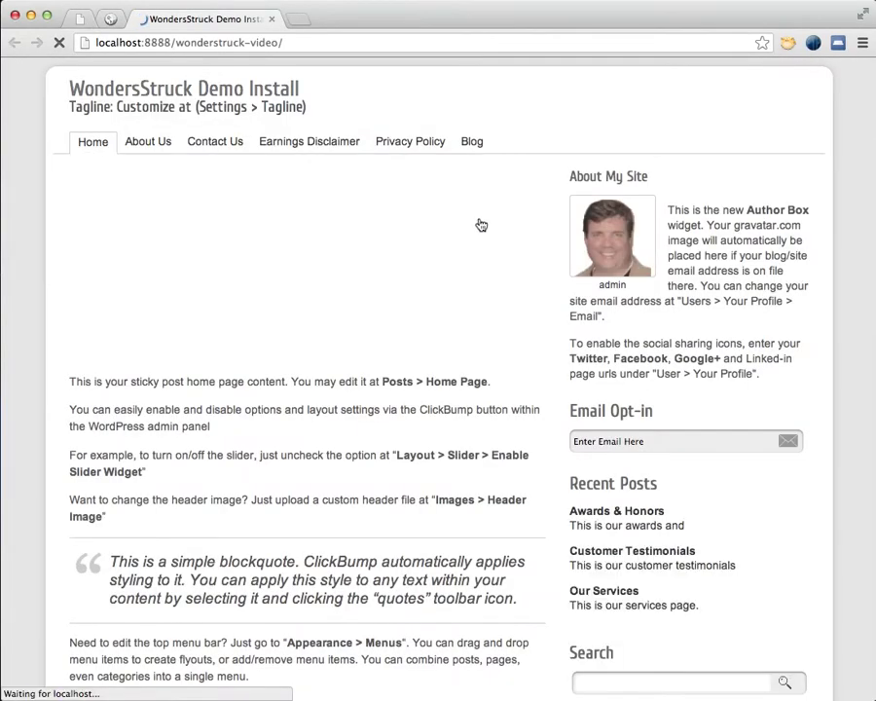
pyautogui.scroll(-10, 604, 364)
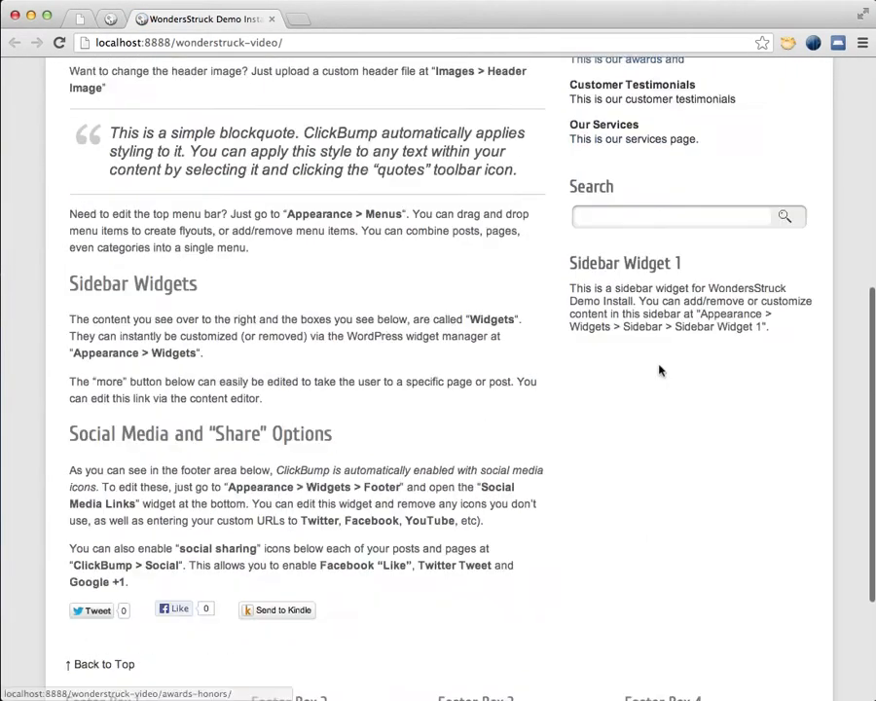
pyautogui.scroll(3, 660, 370)
pyautogui.scroll(5, 661, 370)
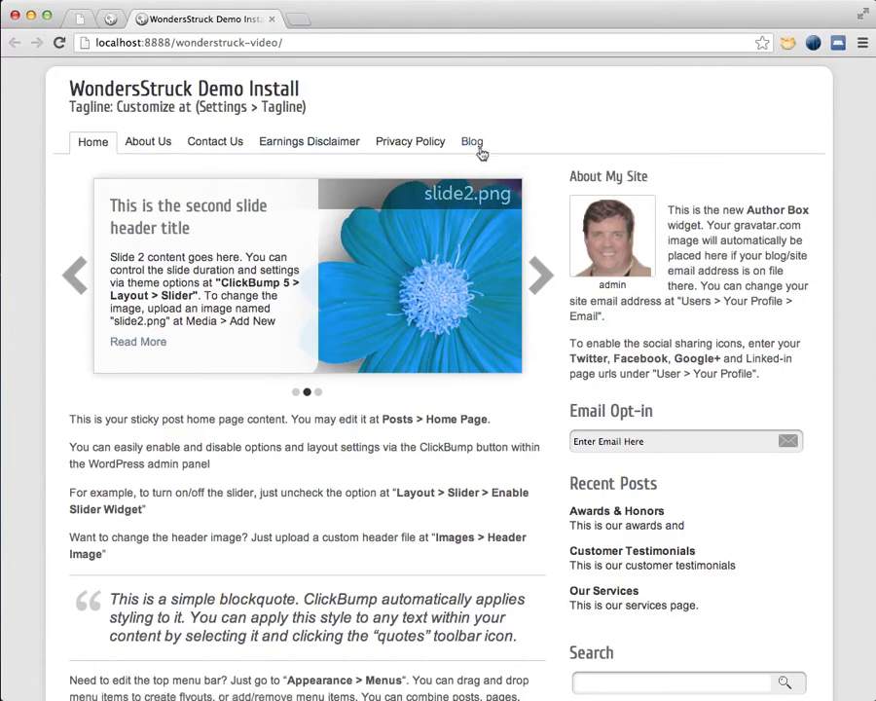
# Examine the local site's blog page from its header to its footer
pyautogui.click(473, 144)
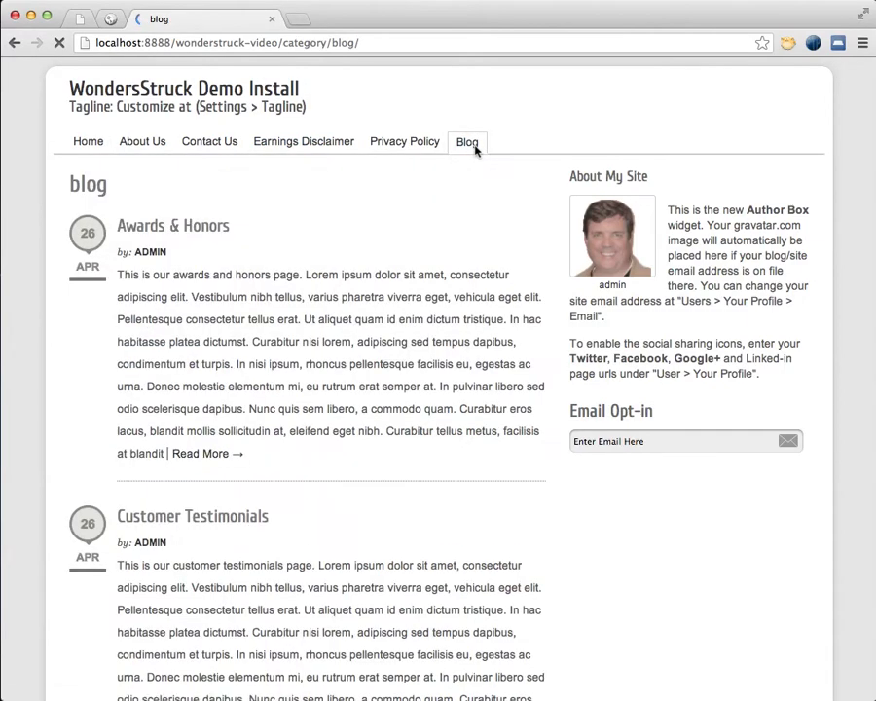
pyautogui.scroll(-3, 88, 434)
pyautogui.scroll(3, 88, 434)
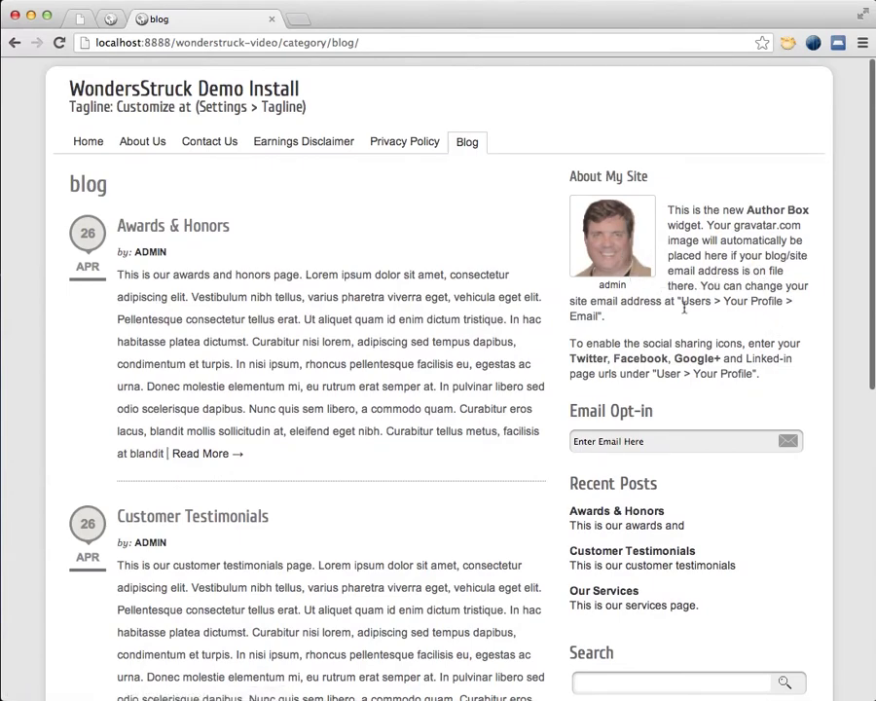
pyautogui.scroll(-4, 685, 313)
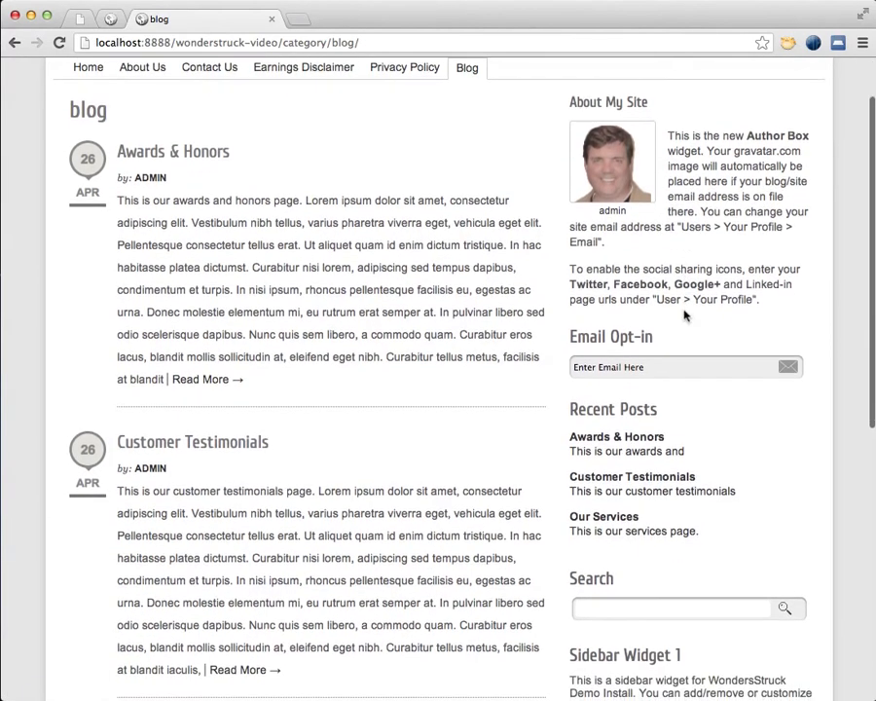
pyautogui.scroll(-10, 685, 314)
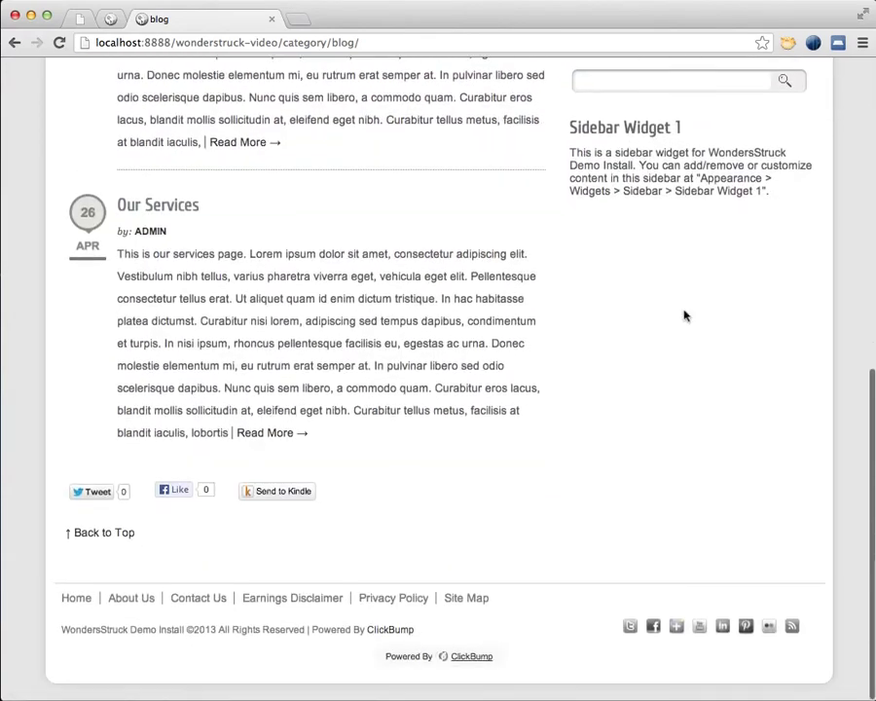
pyautogui.scroll(15, 684, 313)
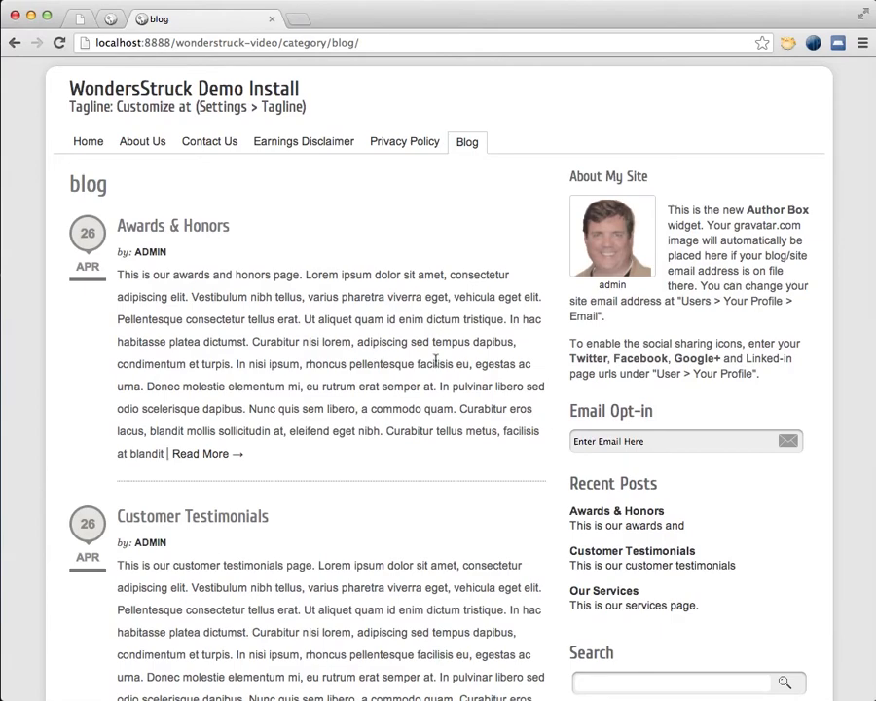
# Add the skin package wonderstruck.zip to ClickBump from the wonderstruck source folder in templates-premium and apply the changes to finish its install
pyautogui.click(111, 19)
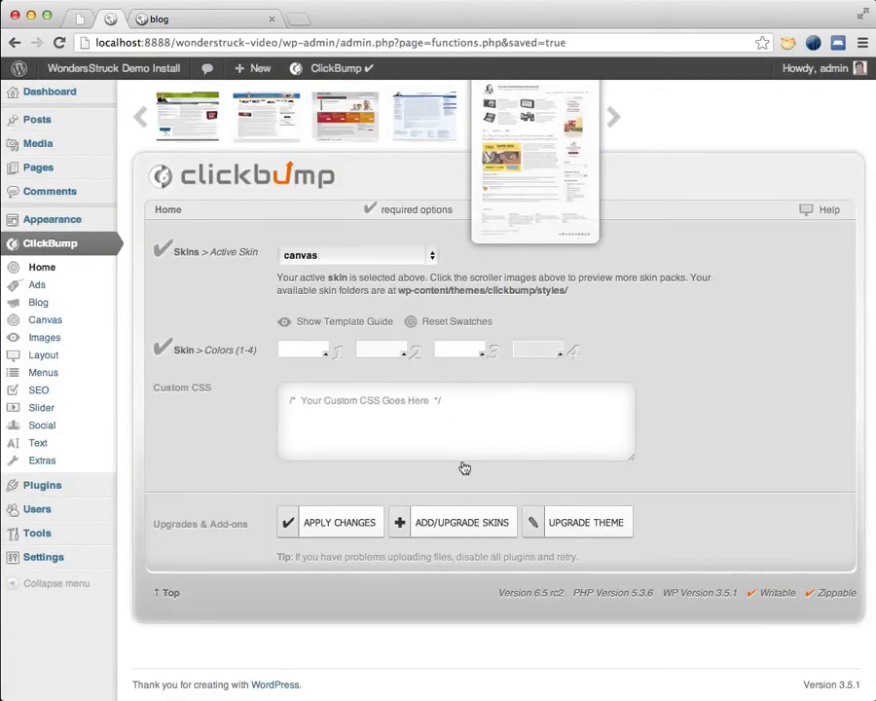
pyautogui.click(441, 524)
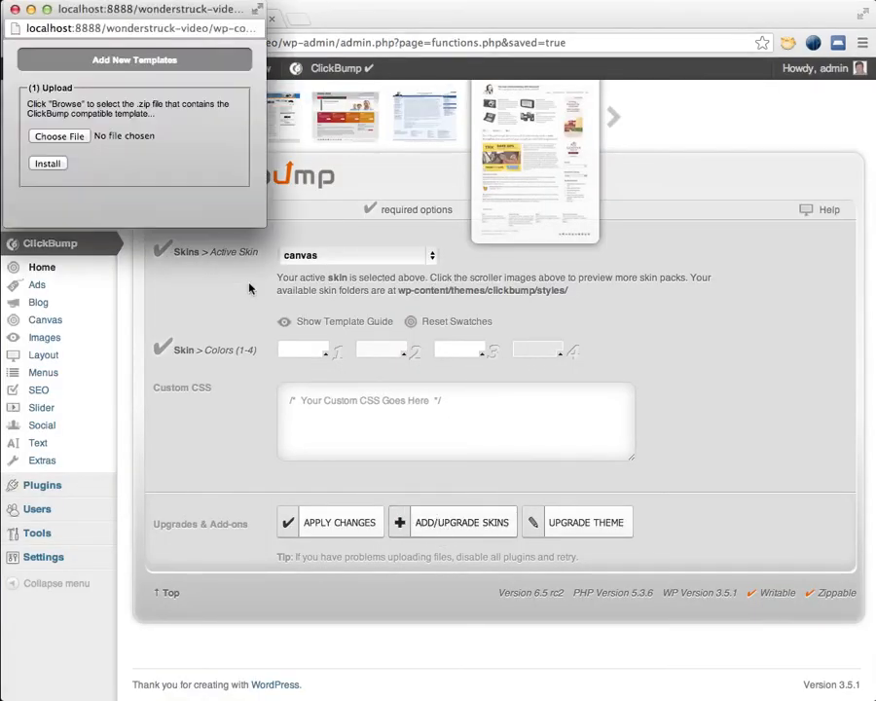
pyautogui.click(76, 139)
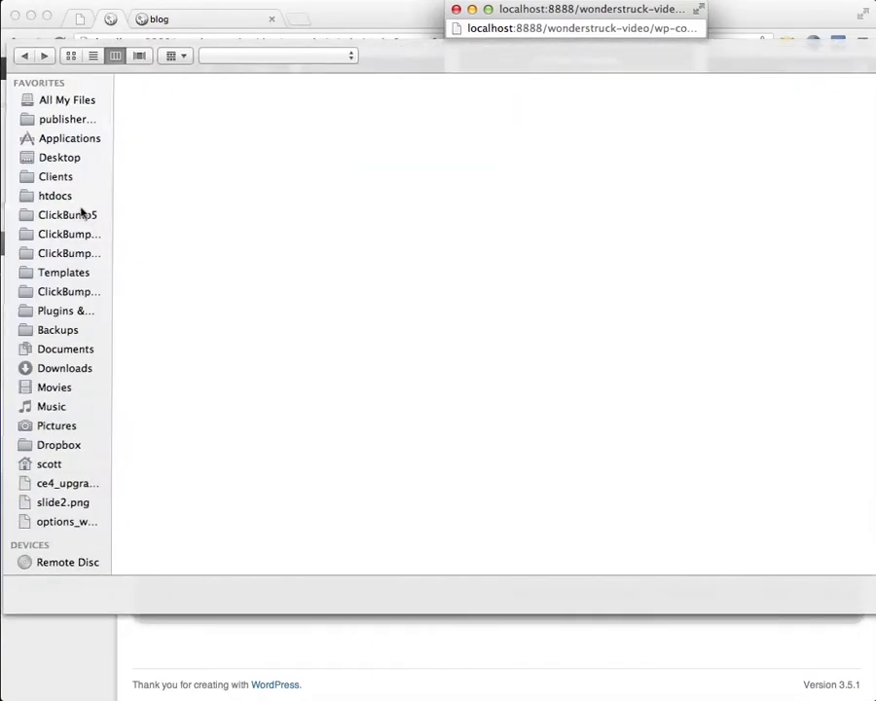
pyautogui.click(102, 274)
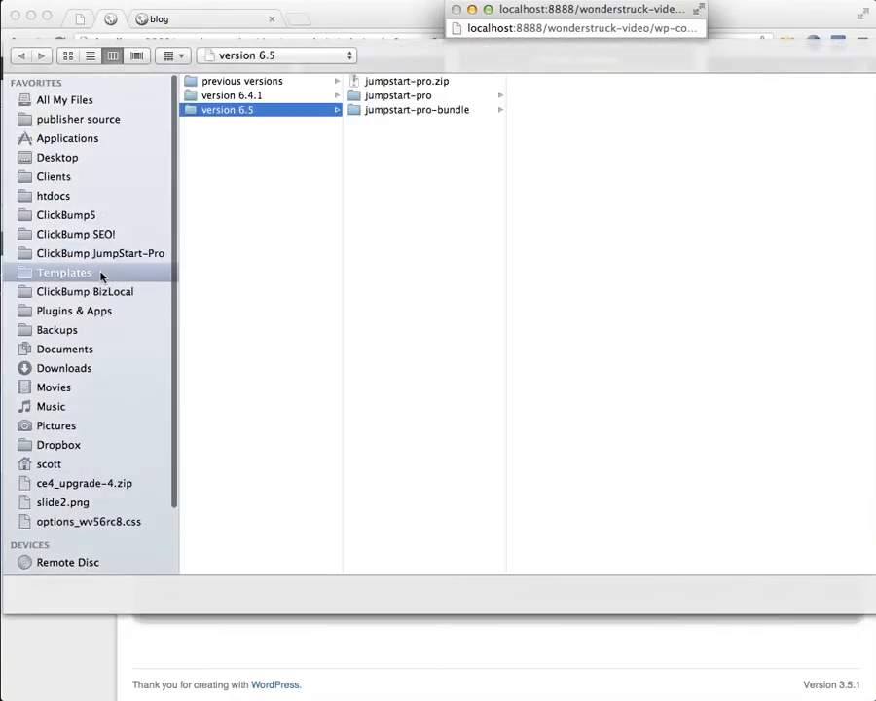
pyautogui.click(259, 183)
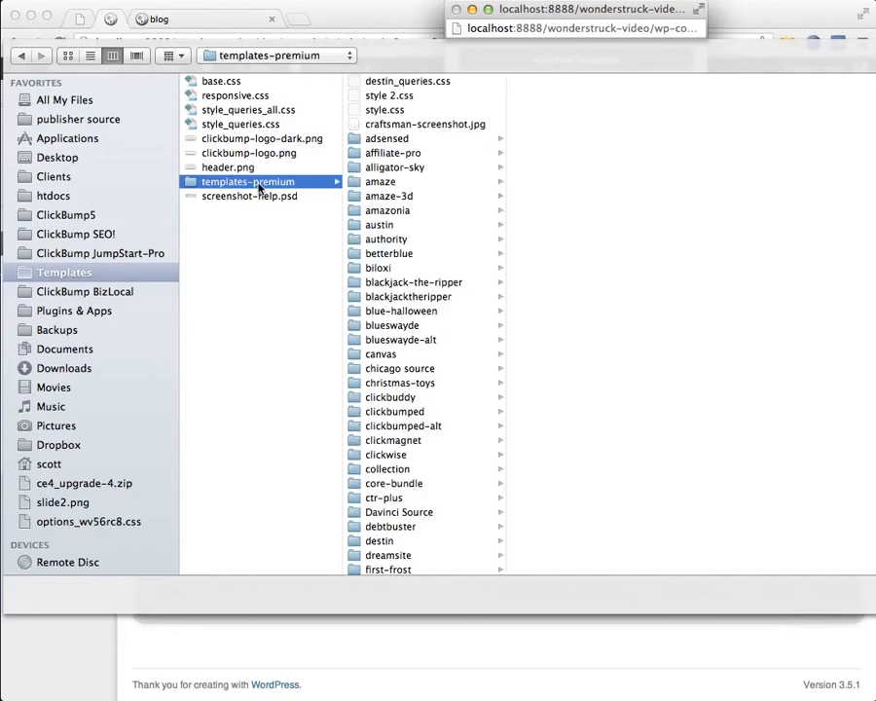
pyautogui.scroll(-15, 417, 310)
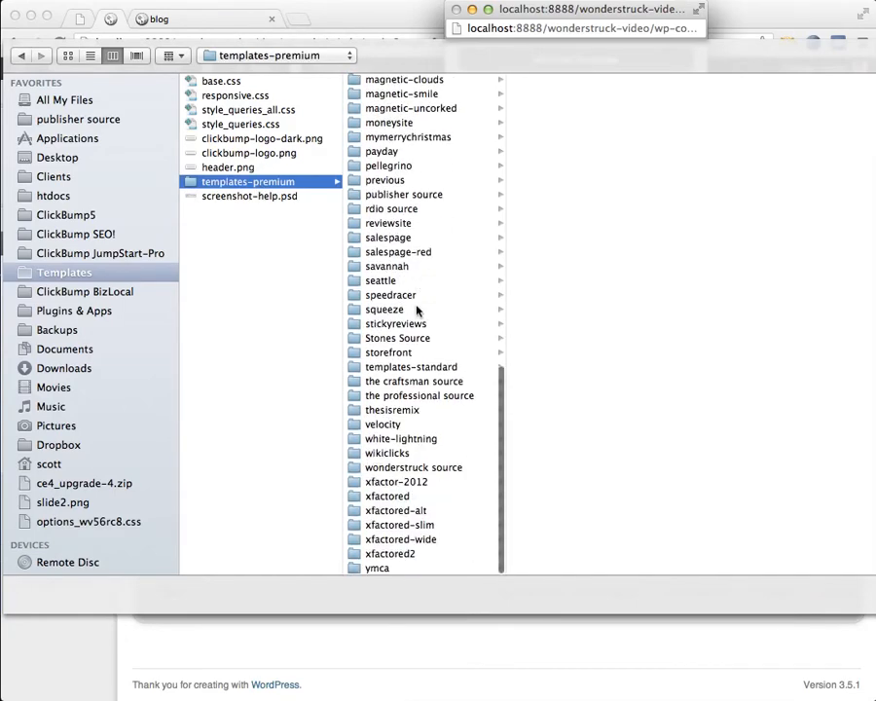
pyautogui.click(448, 466)
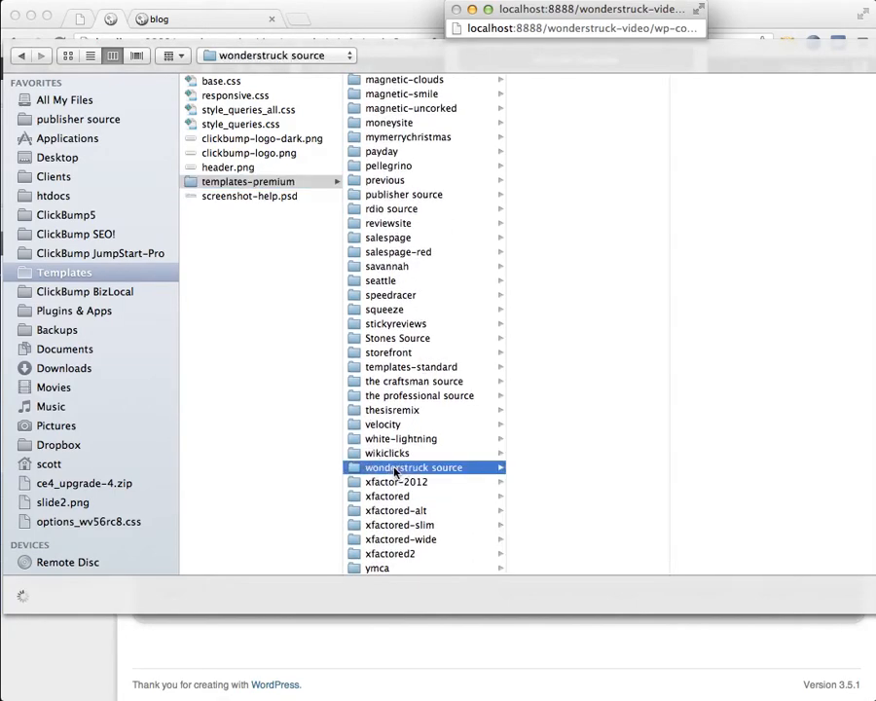
pyautogui.click(574, 82)
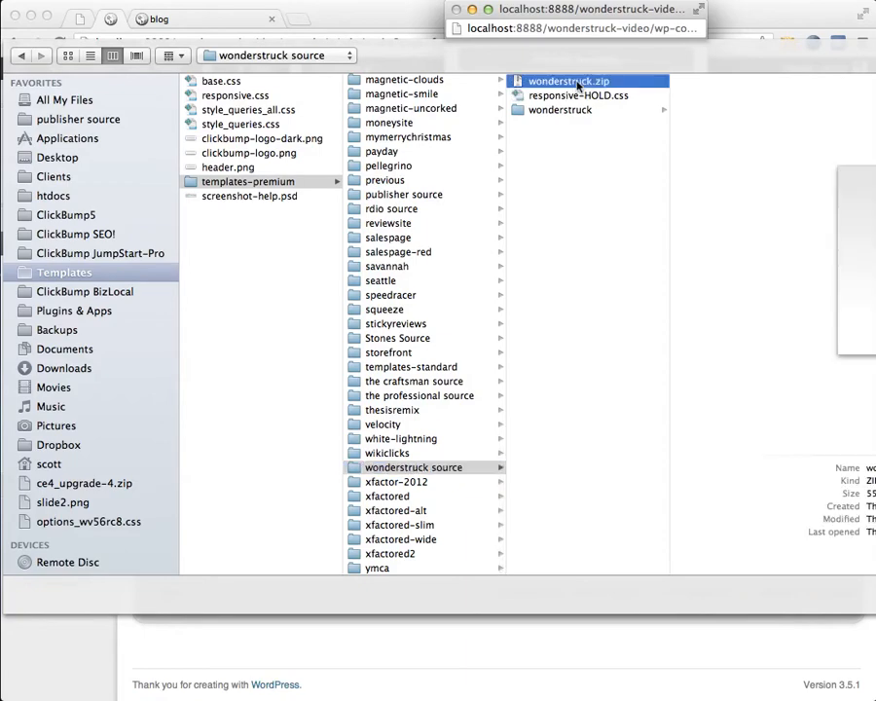
pyautogui.doubleClick(575, 82)
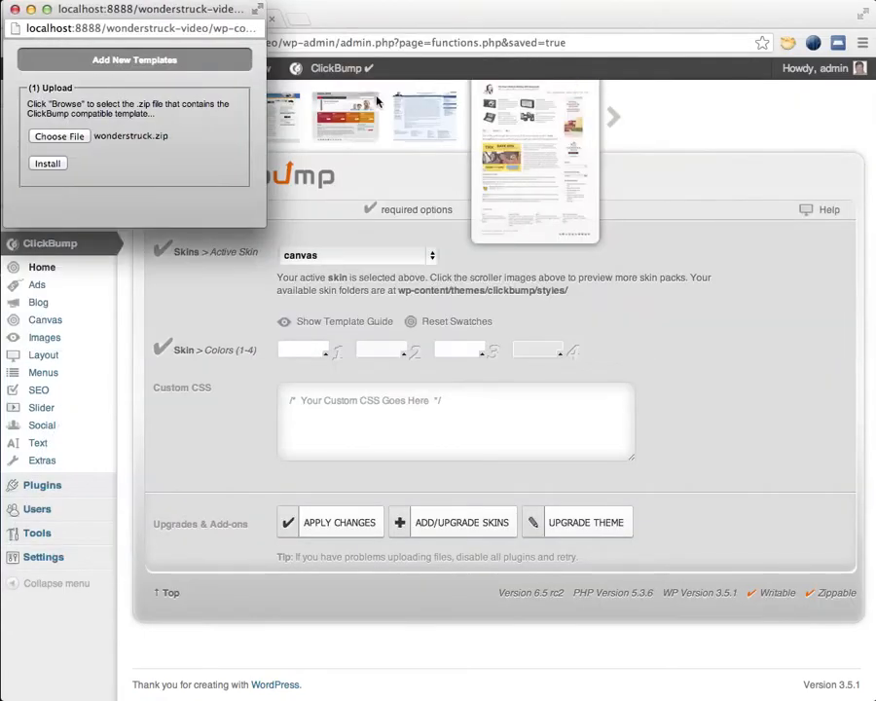
pyautogui.click(43, 163)
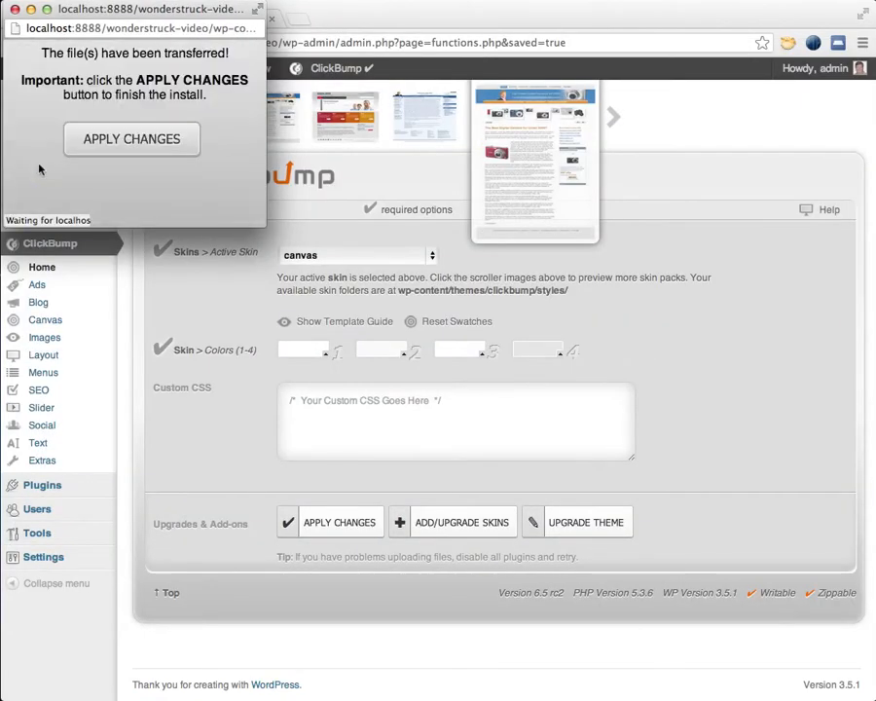
pyautogui.click(100, 146)
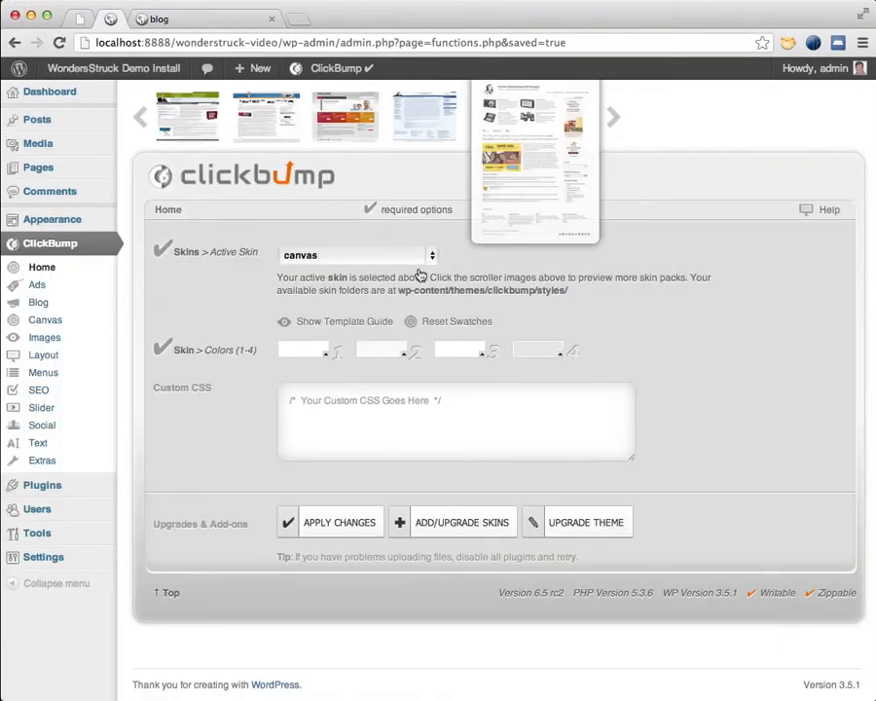
# Set ClickBump's active skin to wonderstruck and apply the changes
pyautogui.click(424, 255)
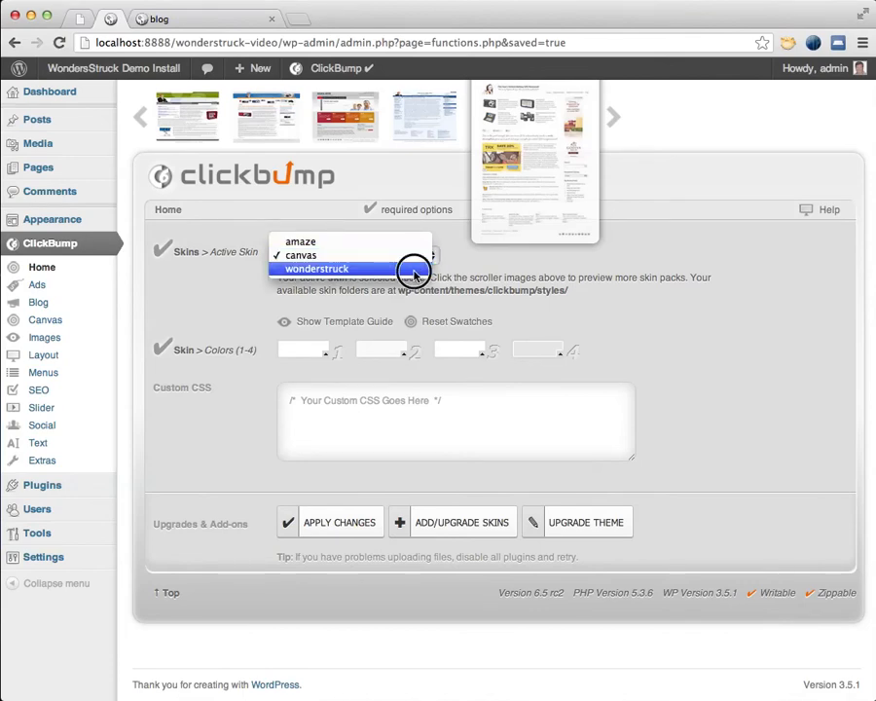
pyautogui.click(413, 271)
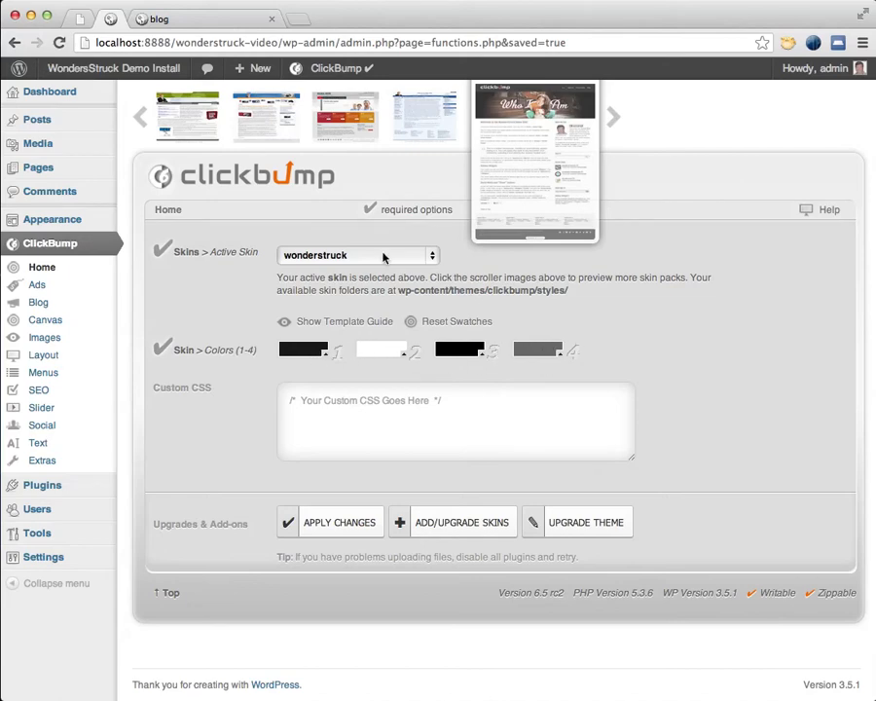
pyautogui.click(364, 528)
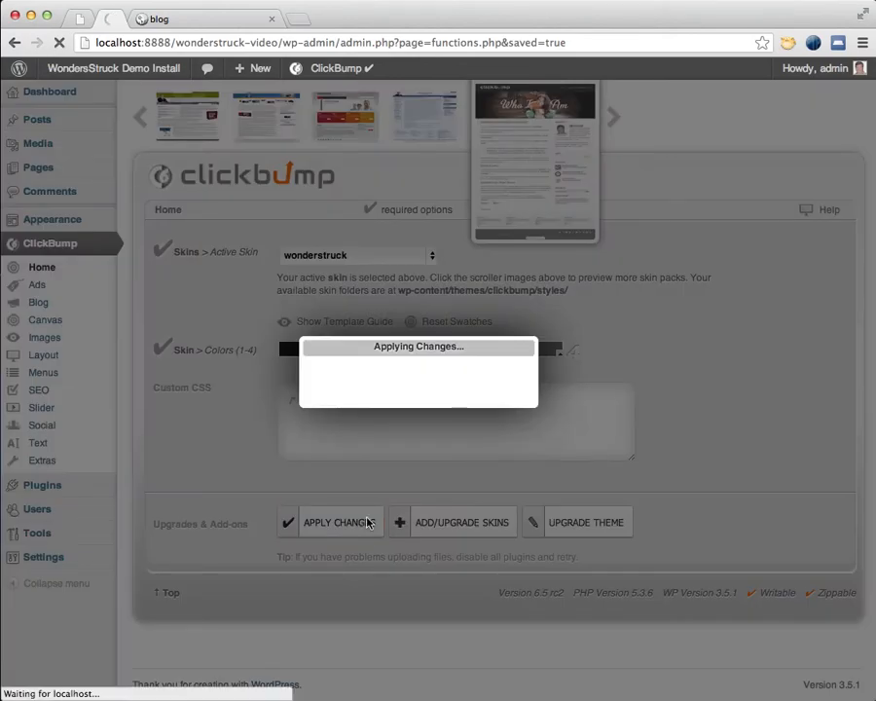
# Reload the local site and examine its home page with the wonderstruck skin from header to footer
pyautogui.hotkey('ctrl', 'Tab')
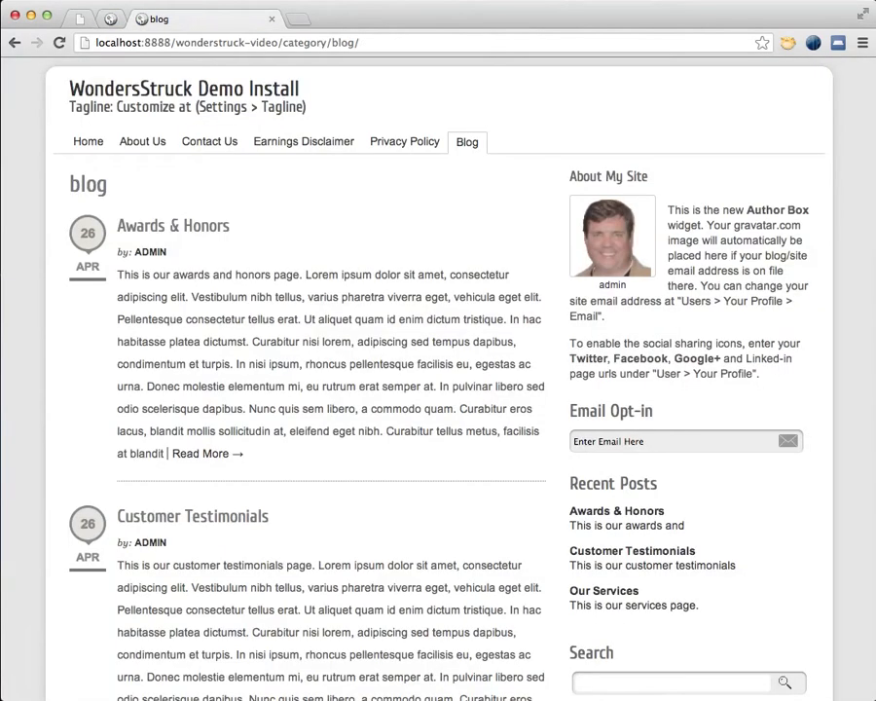
pyautogui.press('super+r')
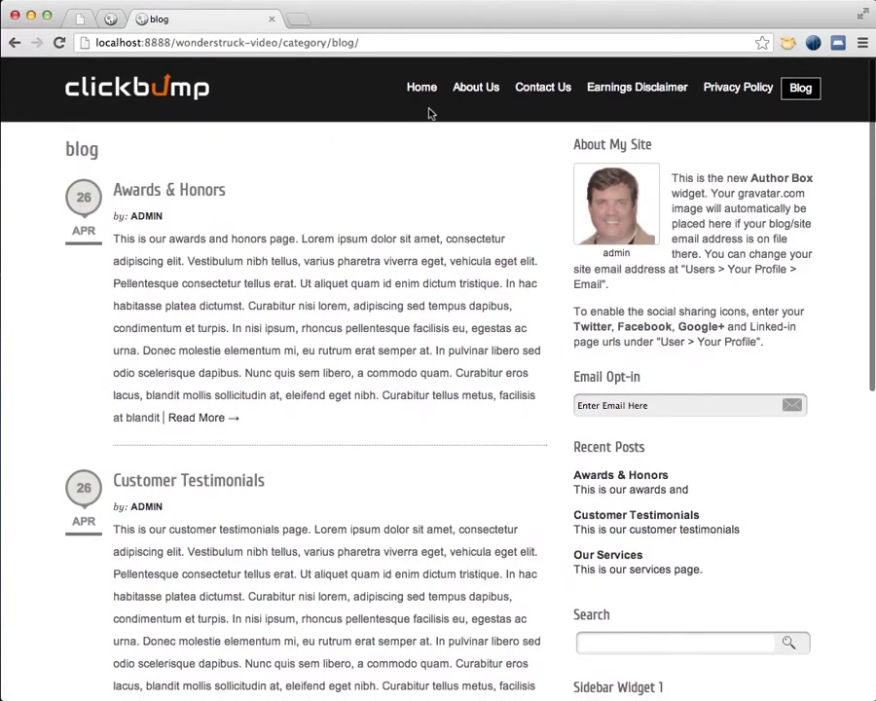
pyautogui.click(429, 98)
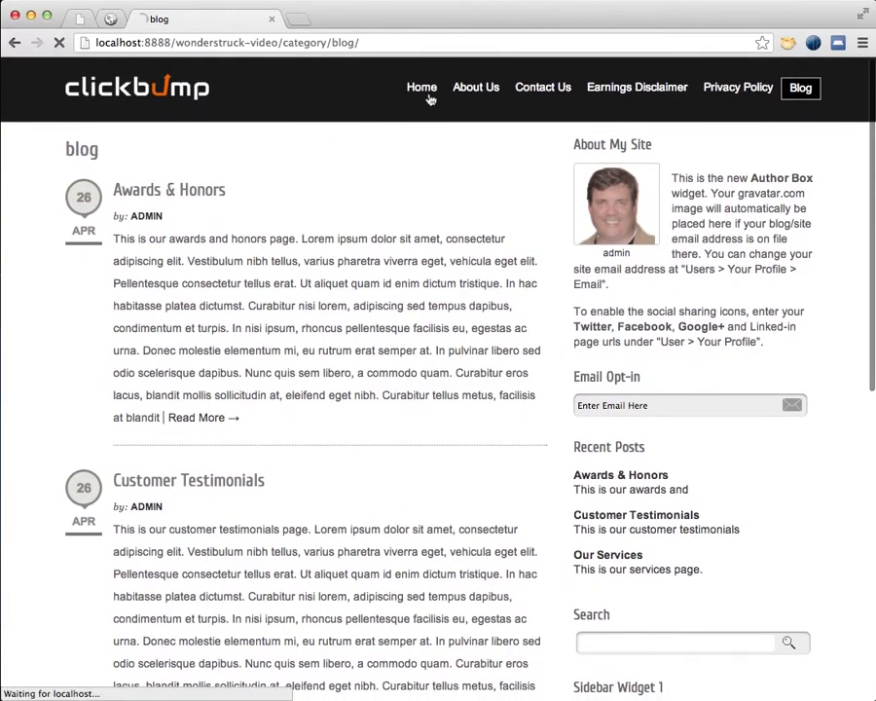
pyautogui.scroll(-10, 521, 461)
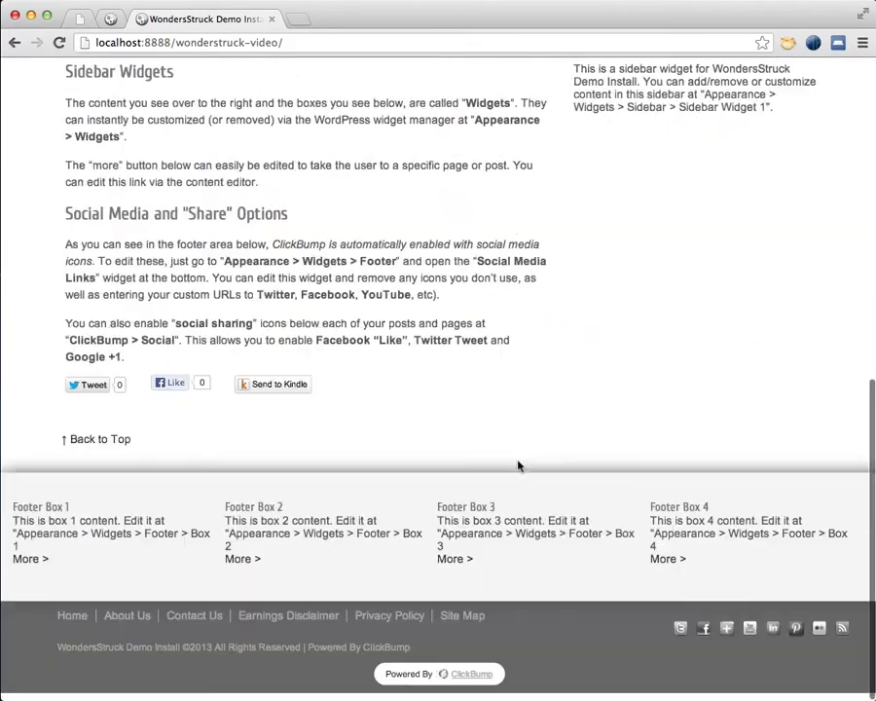
pyautogui.scroll(10, 518, 463)
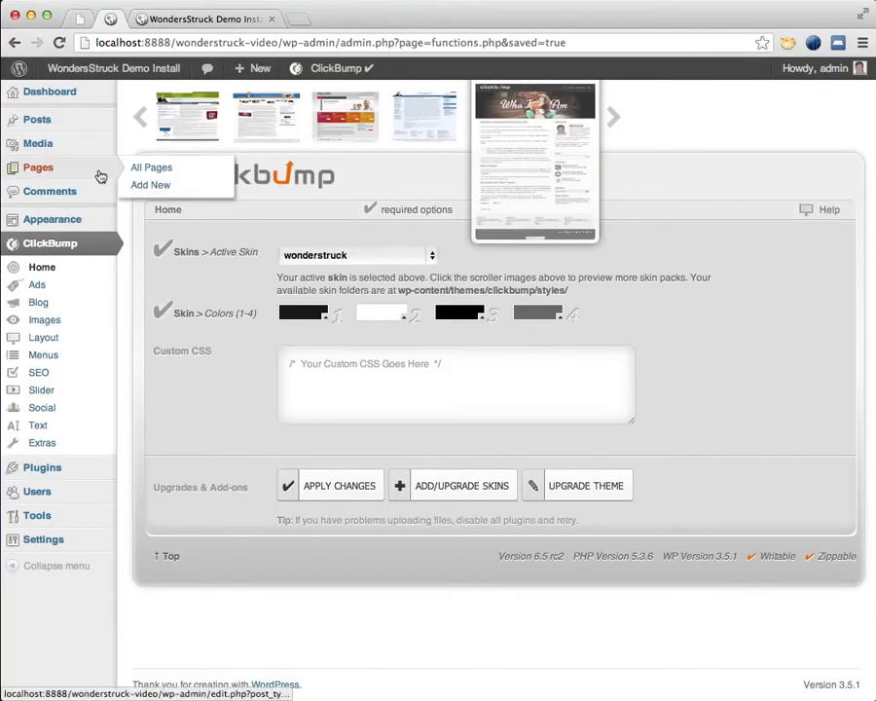
# Upload splash-inside.jpg and splash-home.jpg to the media library from the wonderstruck demo folder inside the desktop's images folder
pyautogui.moveTo(98, 158)
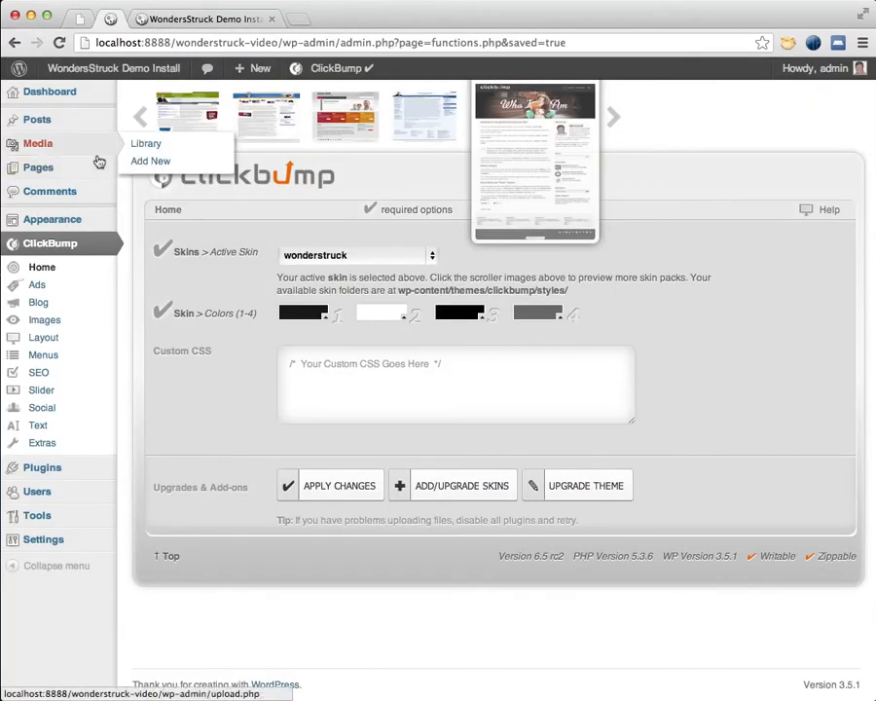
pyautogui.click(172, 161)
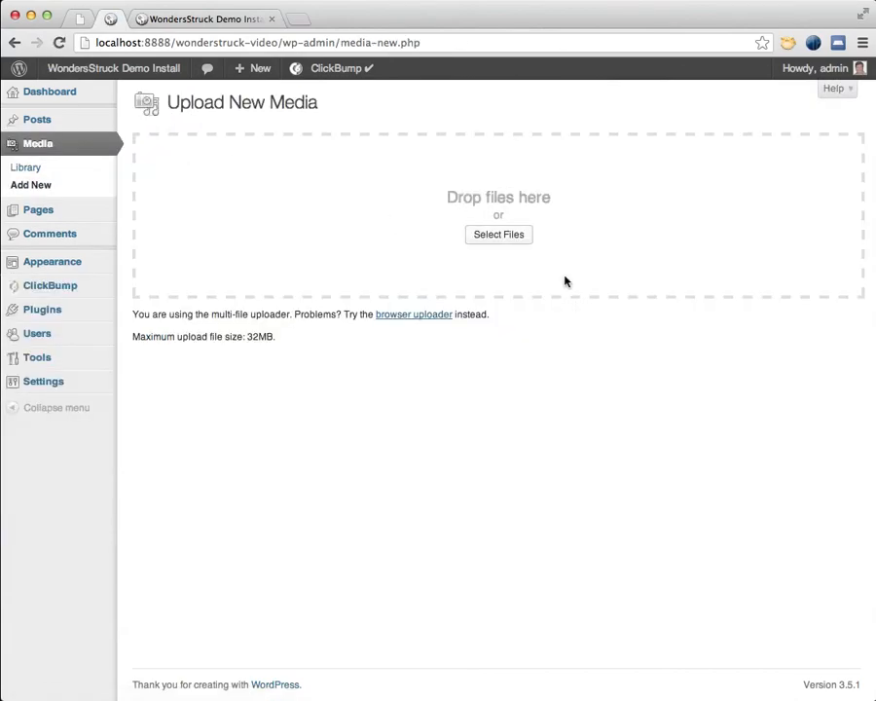
pyautogui.click(513, 237)
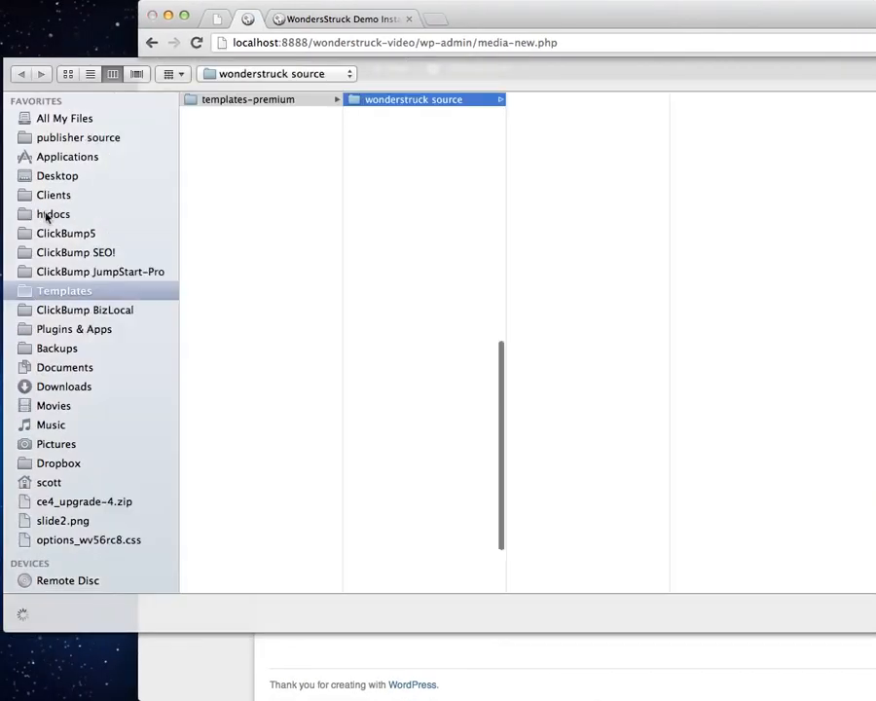
pyautogui.click(19, 179)
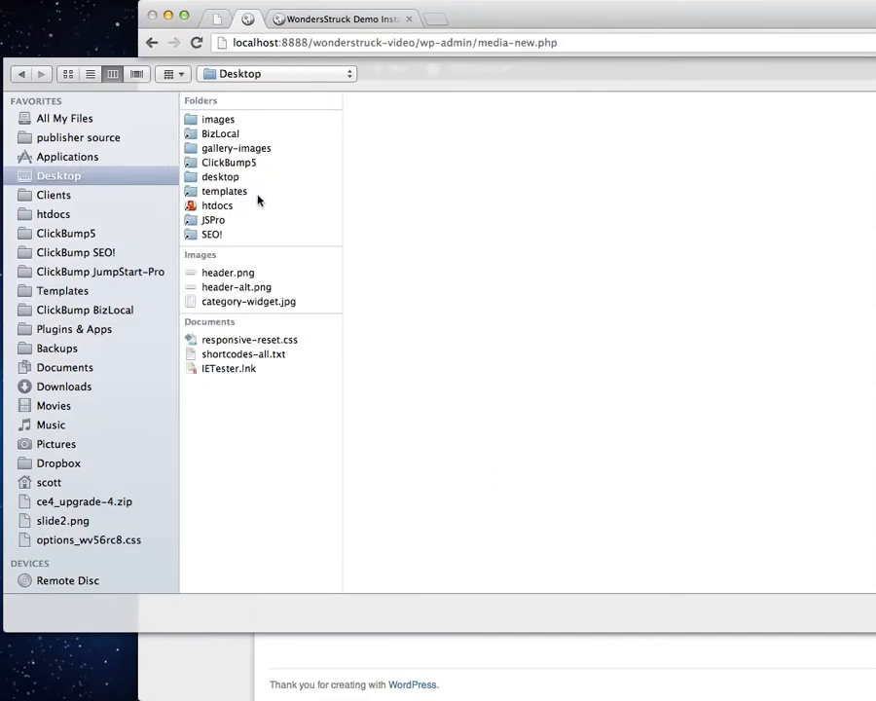
pyautogui.click(235, 120)
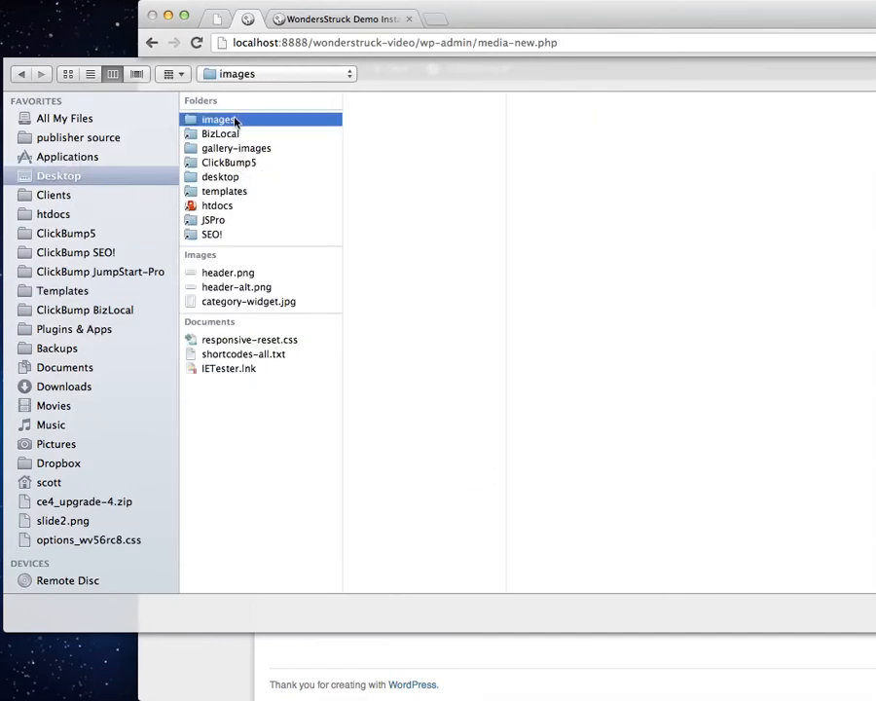
pyautogui.click(368, 120)
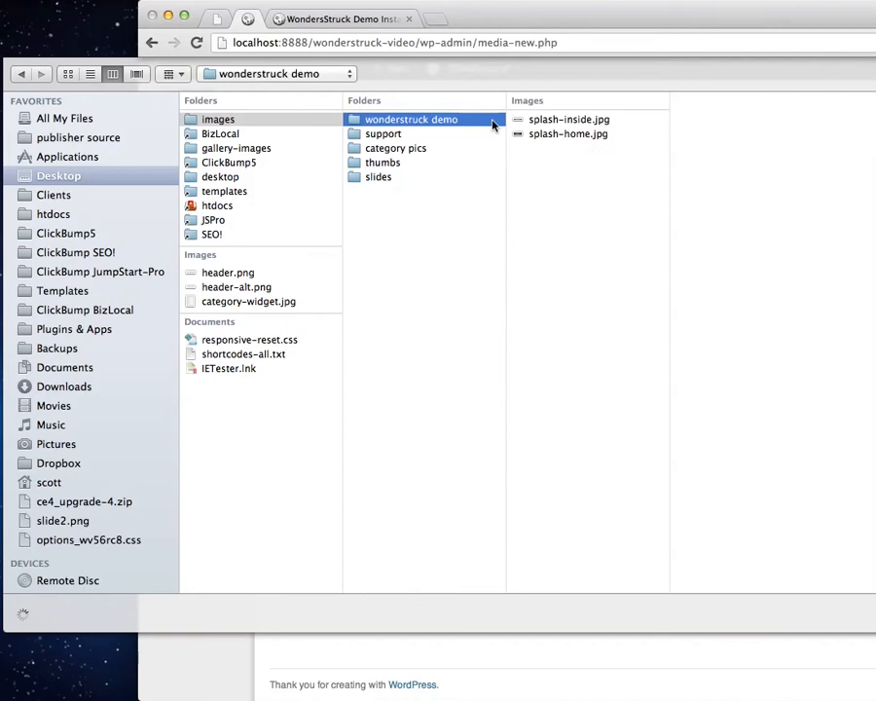
pyautogui.click(579, 120)
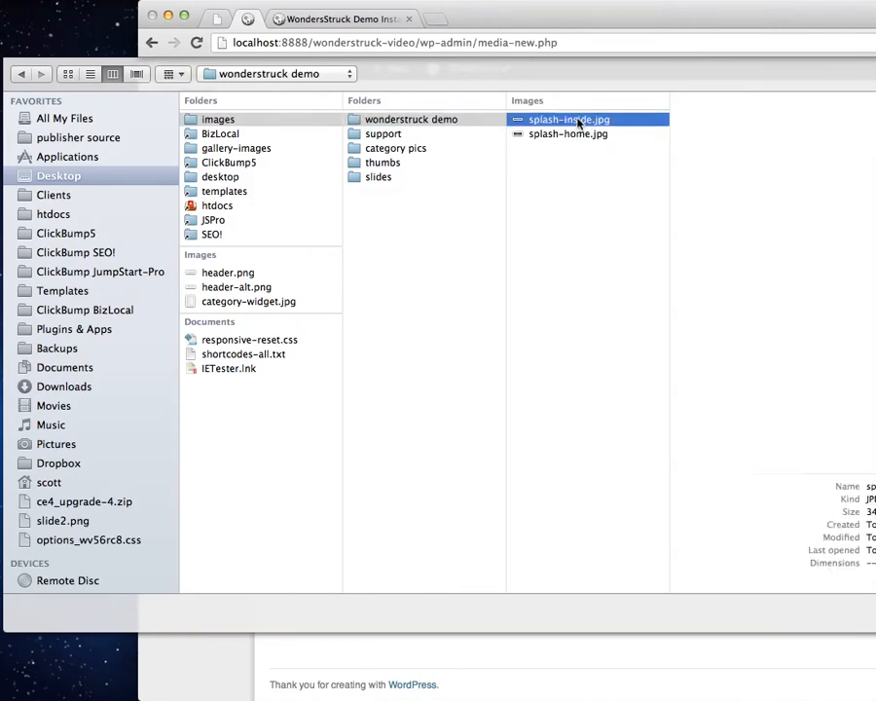
pyautogui.keyDown('shift'); pyautogui.click(578, 134); pyautogui.keyUp('shift')
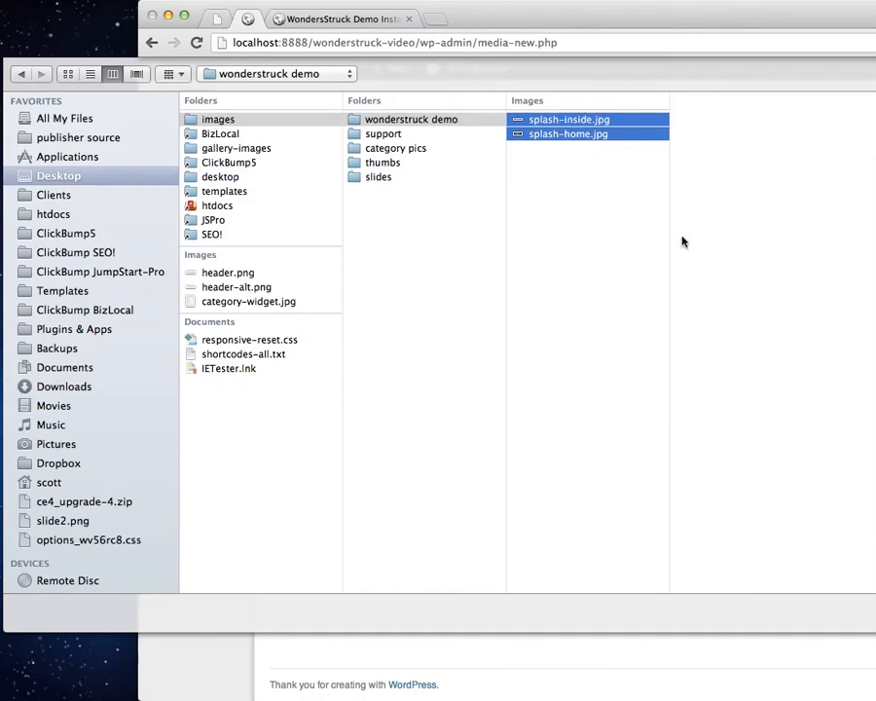
pyautogui.click(607, 137)
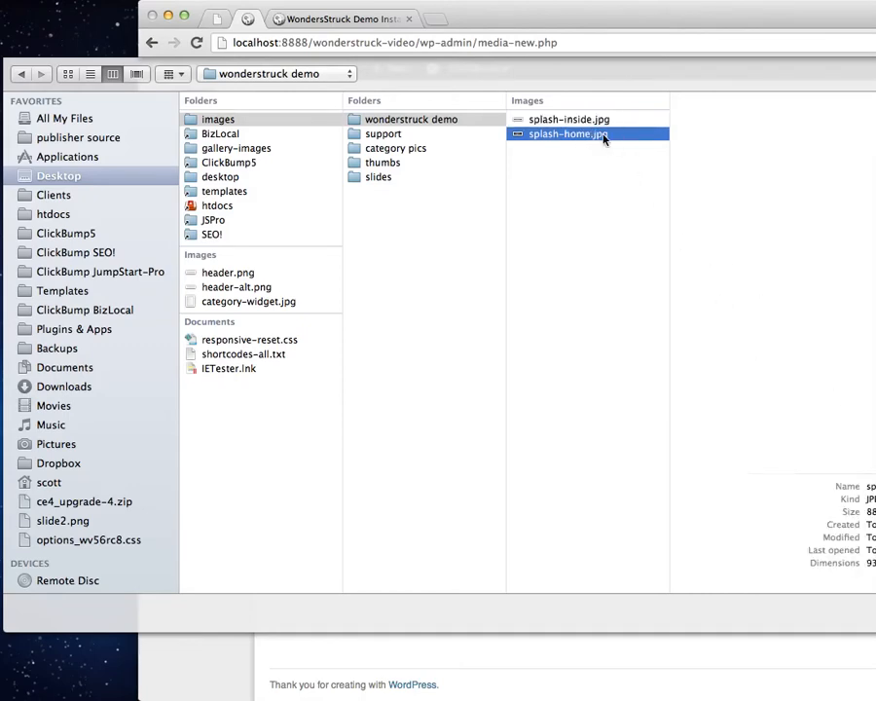
pyautogui.click(605, 123)
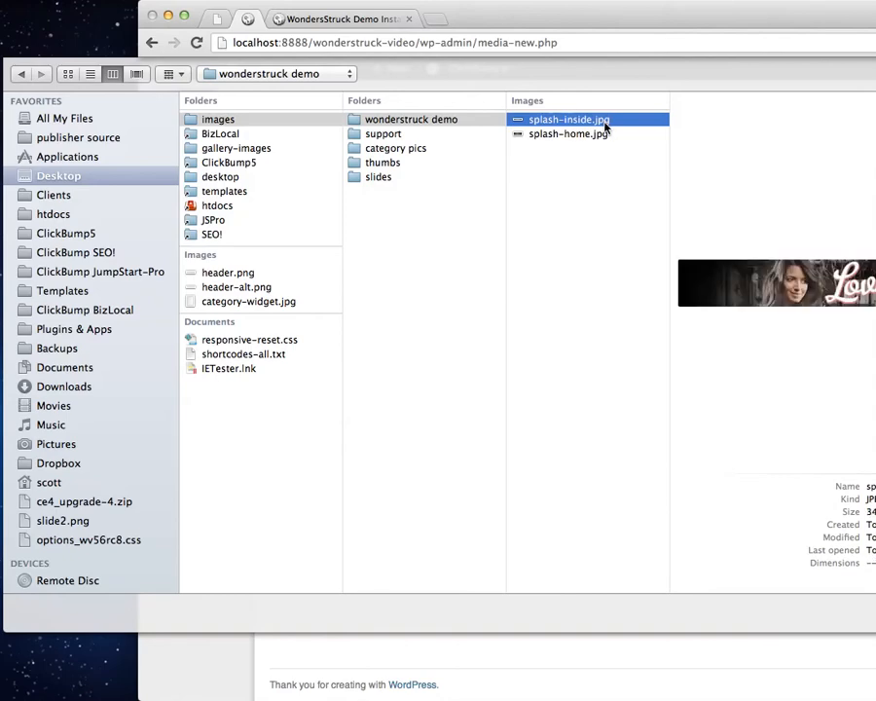
pyautogui.keyDown('shift'); pyautogui.click(600, 134); pyautogui.keyUp('shift')
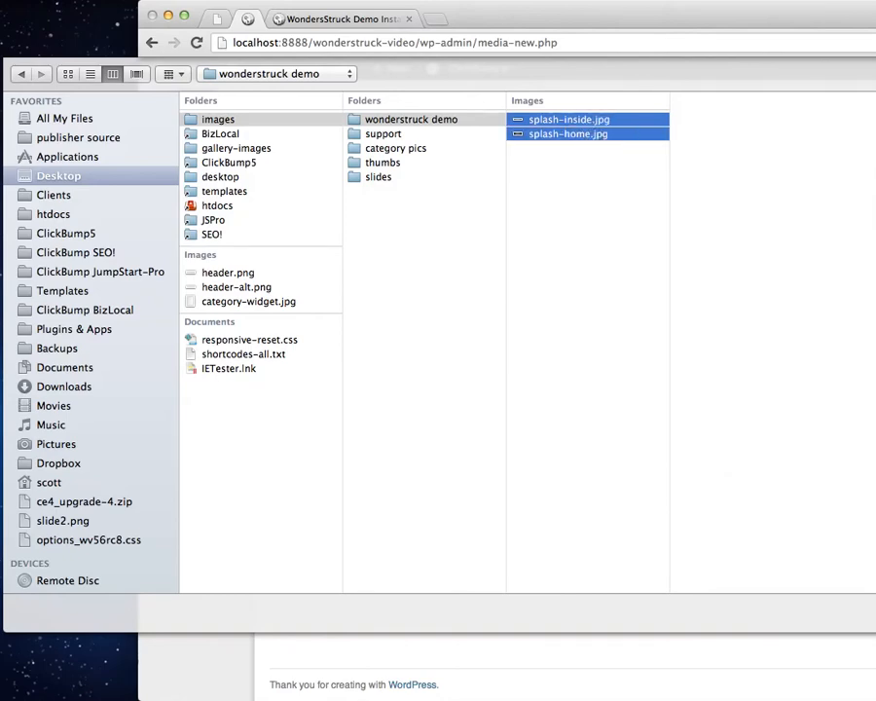
pyautogui.press('Return')
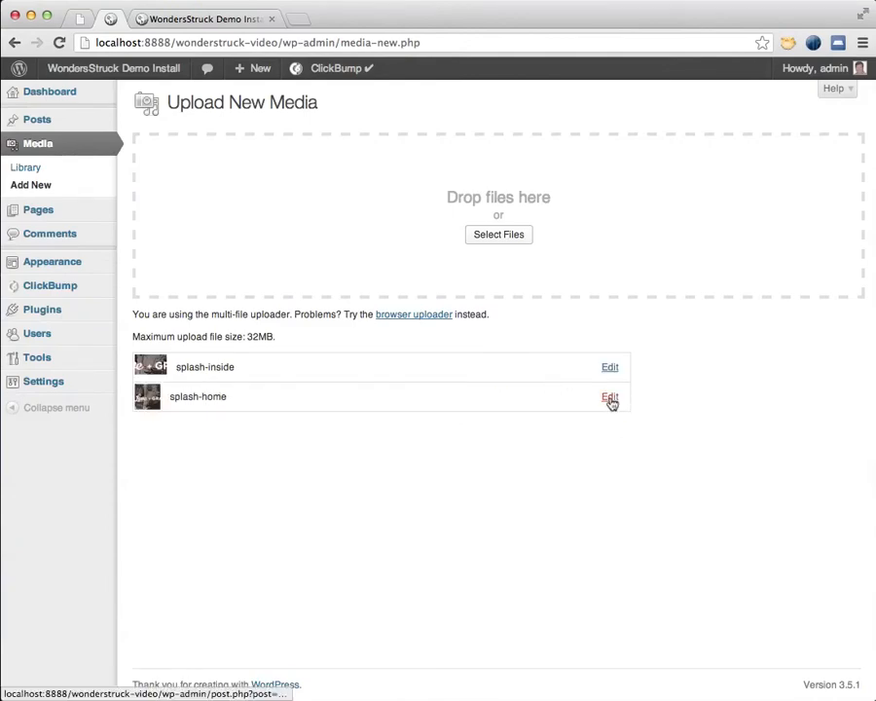
# Open the uploaded splash-home image for editing and copy its file URL
pyautogui.click(609, 398)
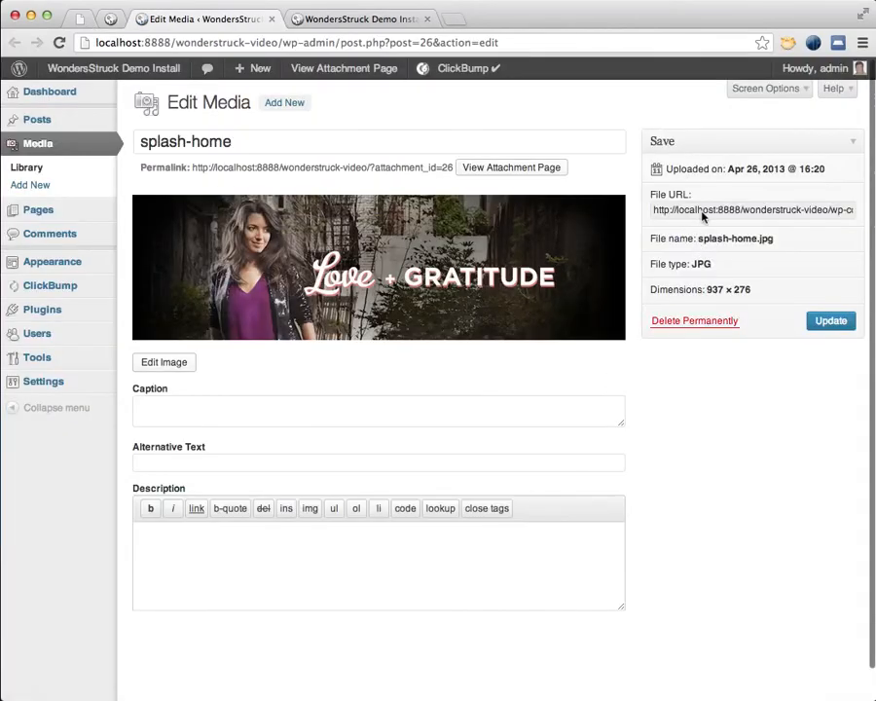
pyautogui.click(702, 211)
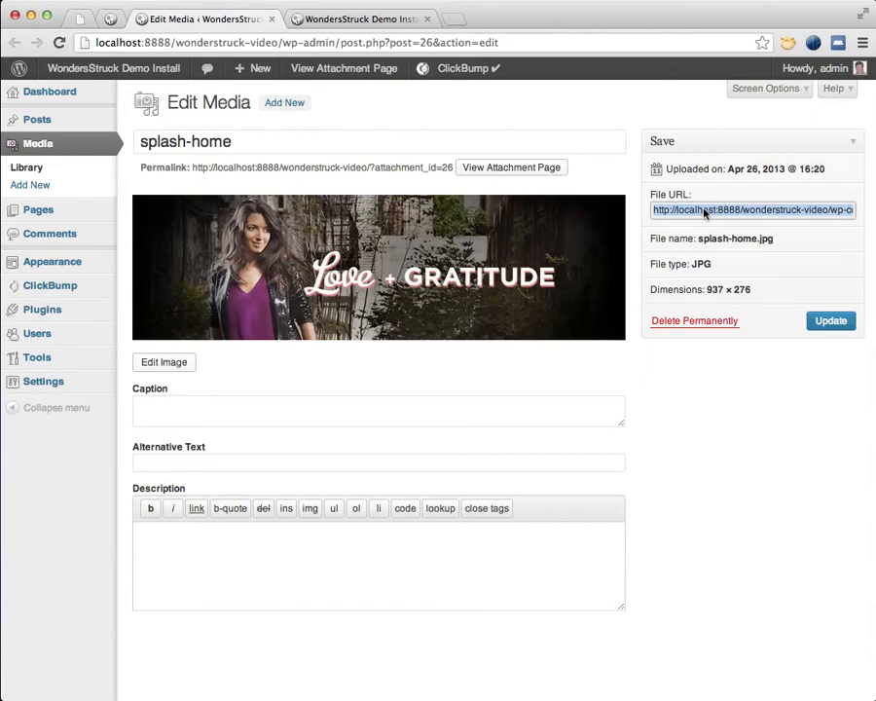
pyautogui.rightClick(705, 213)
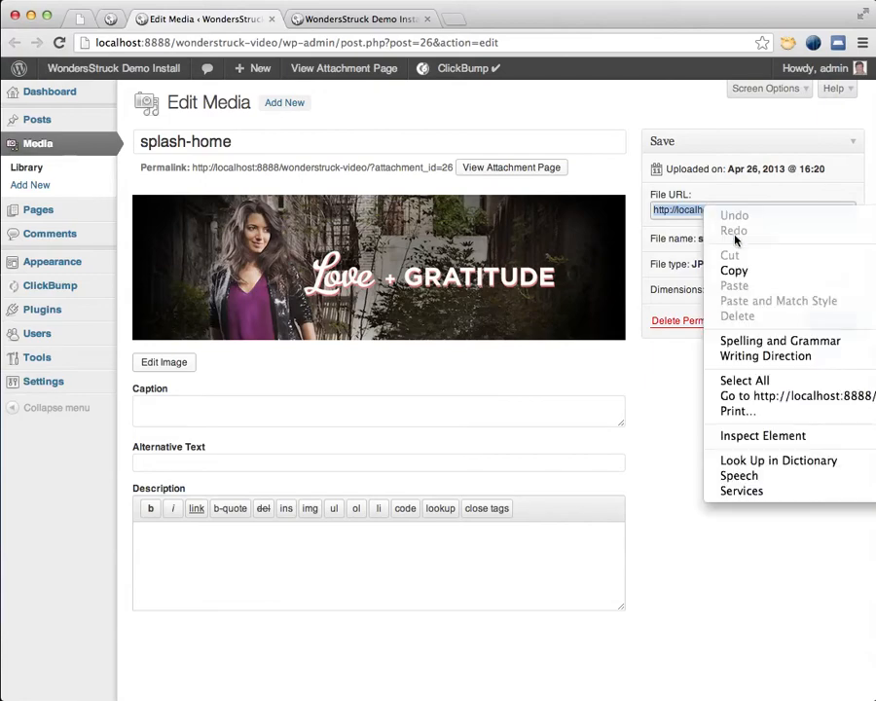
pyautogui.click(734, 271)
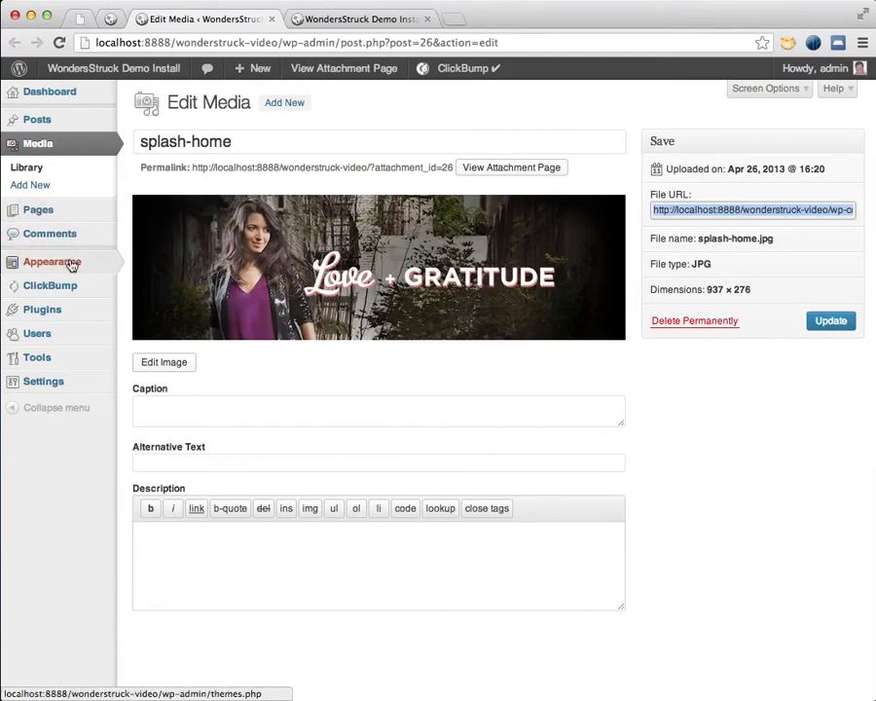
# Open the widget management page, collapse the Sidebar area, expand the Header area and show the widget layout previewer
pyautogui.moveTo(70, 265)
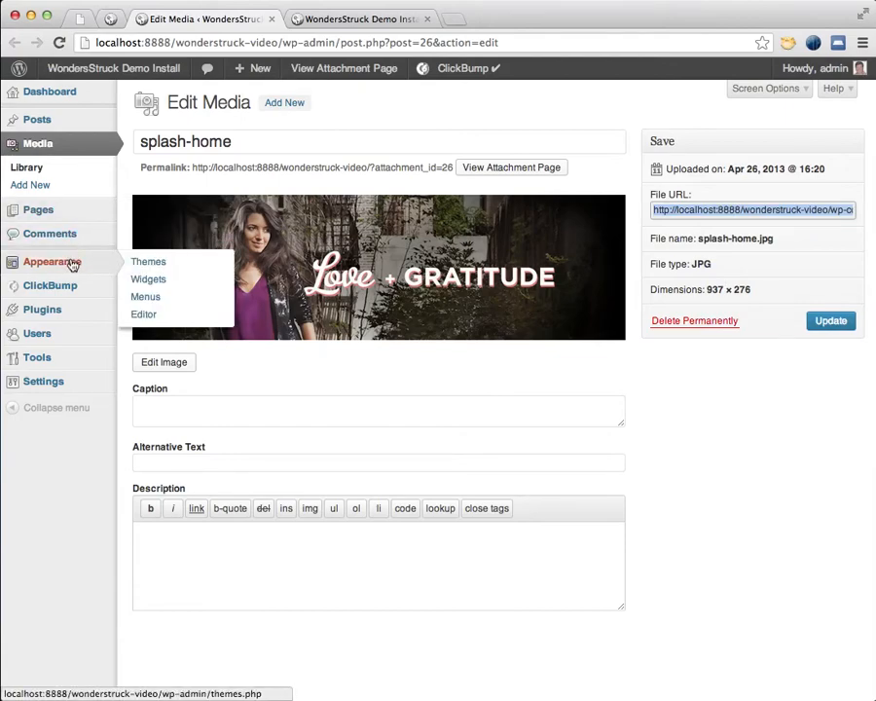
pyautogui.click(142, 282)
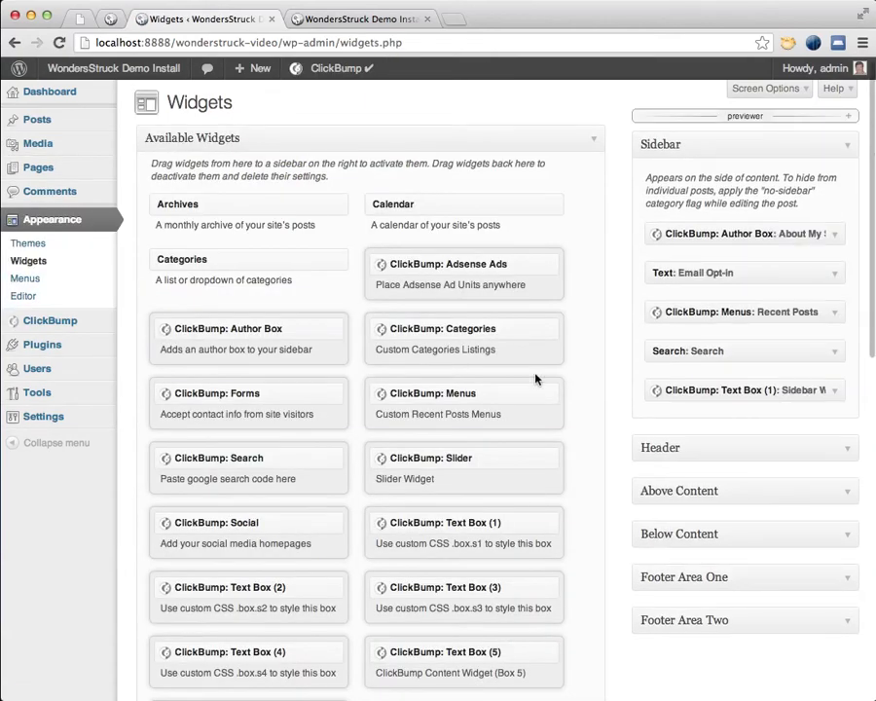
pyautogui.click(847, 148)
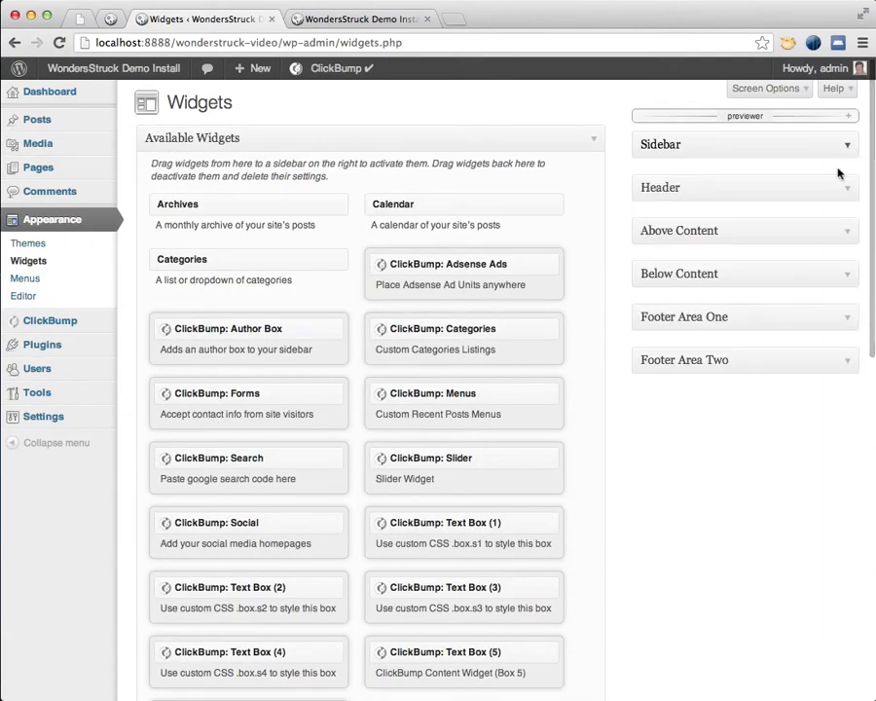
pyautogui.click(847, 192)
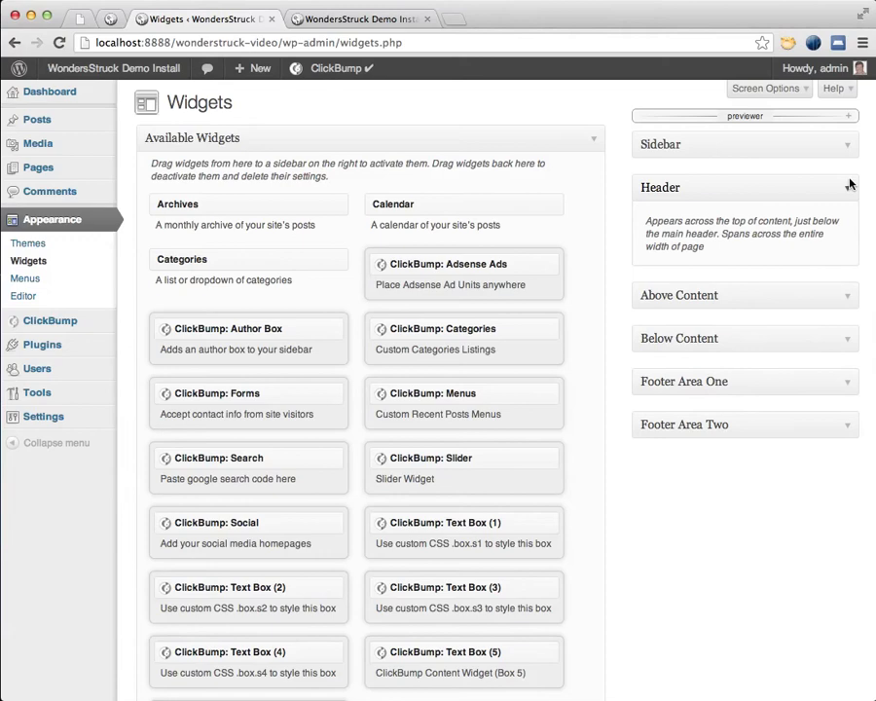
pyautogui.click(852, 118)
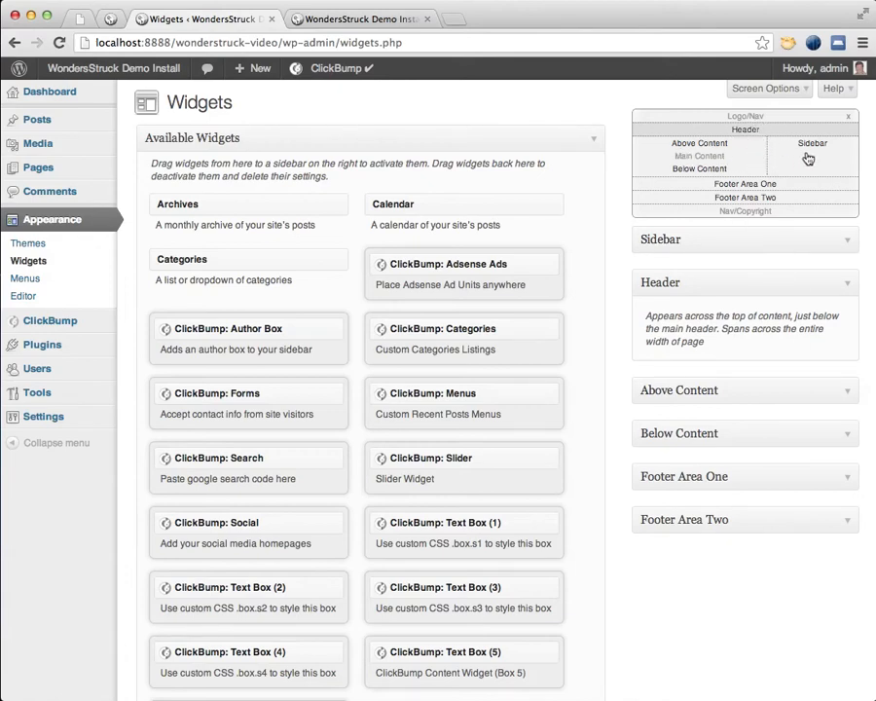
# Examine the splash image on the online demo site's home page, and return to the widget management page
pyautogui.click(70, 19)
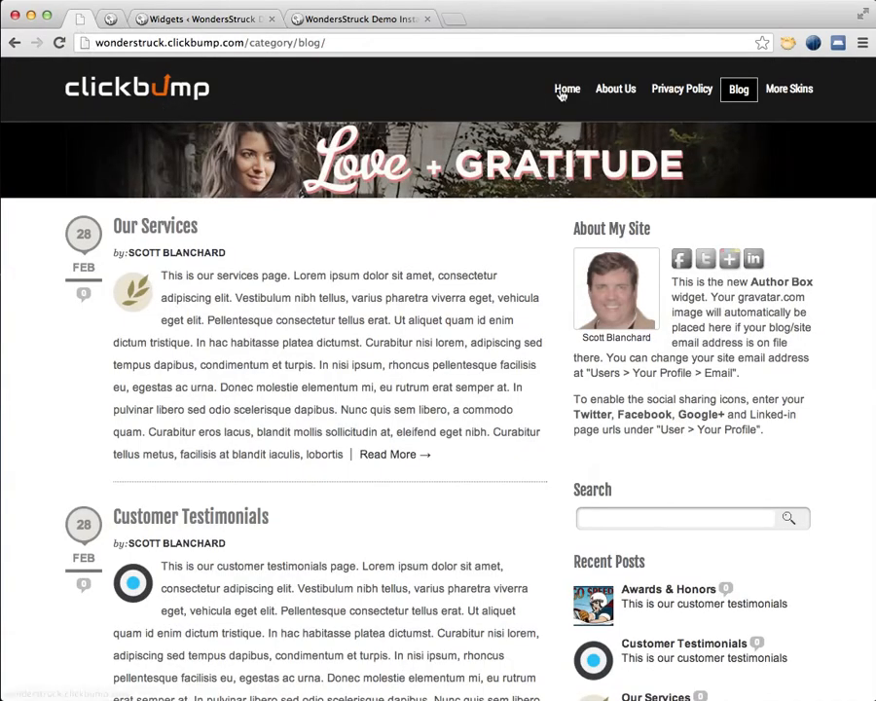
pyautogui.click(561, 95)
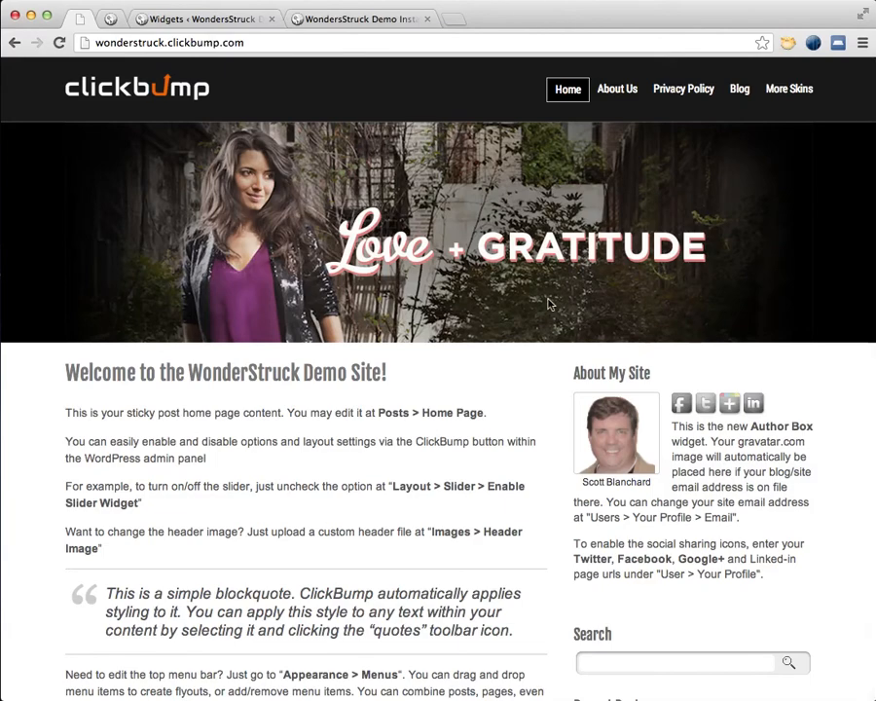
pyautogui.click(111, 19)
pyautogui.hotkey('ctrl', 'Tab')
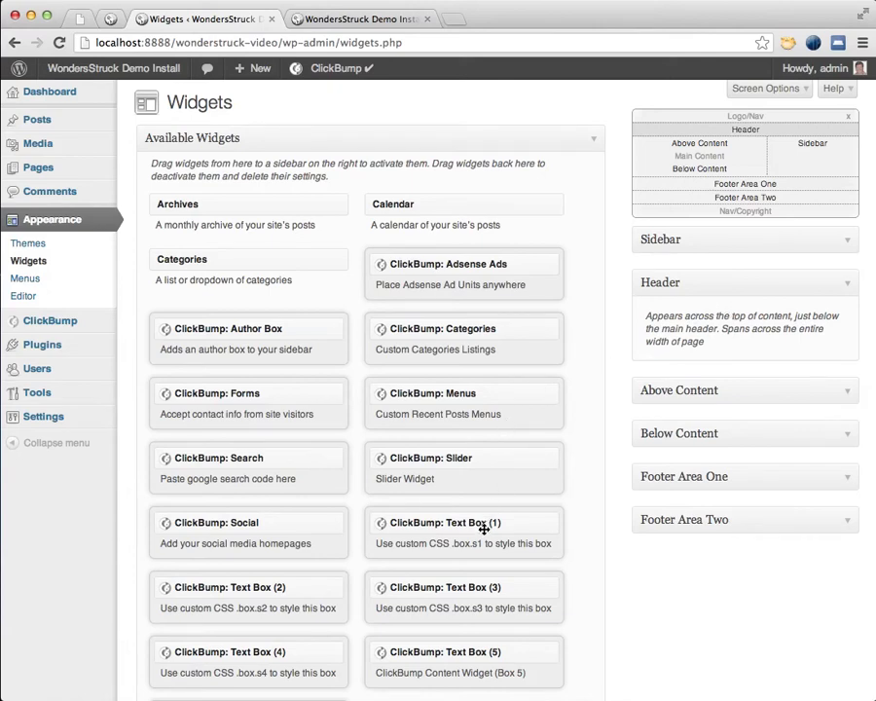
# Add a ClickBump: Text Box (1) widget to the Header area containing an img tag with the copied splash-home.jpg URL
pyautogui.moveTo(484, 529); pyautogui.dragTo(784, 358)
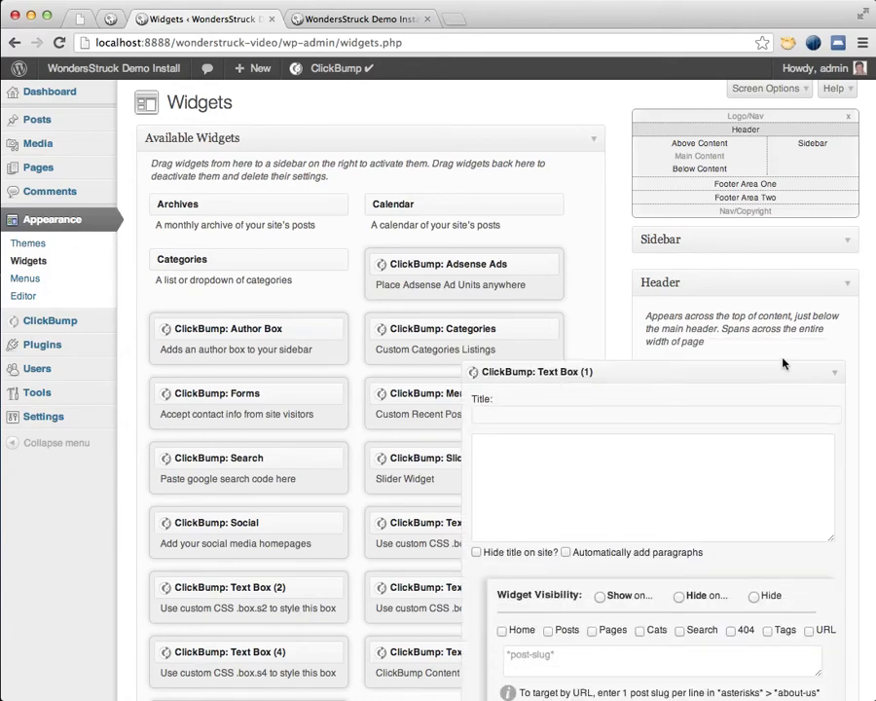
pyautogui.click(726, 461)
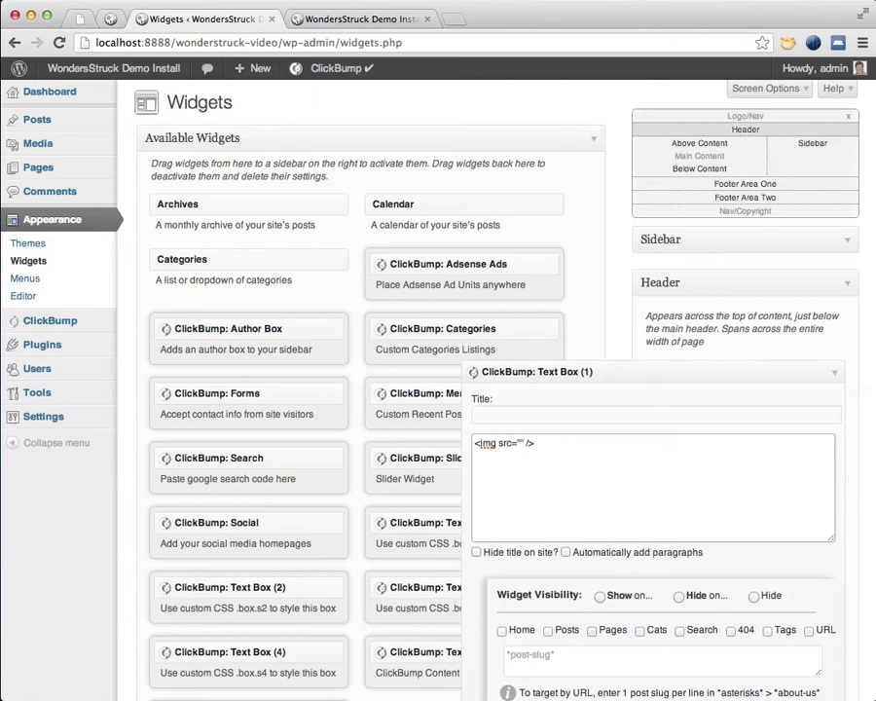
pyautogui.press('super+v')
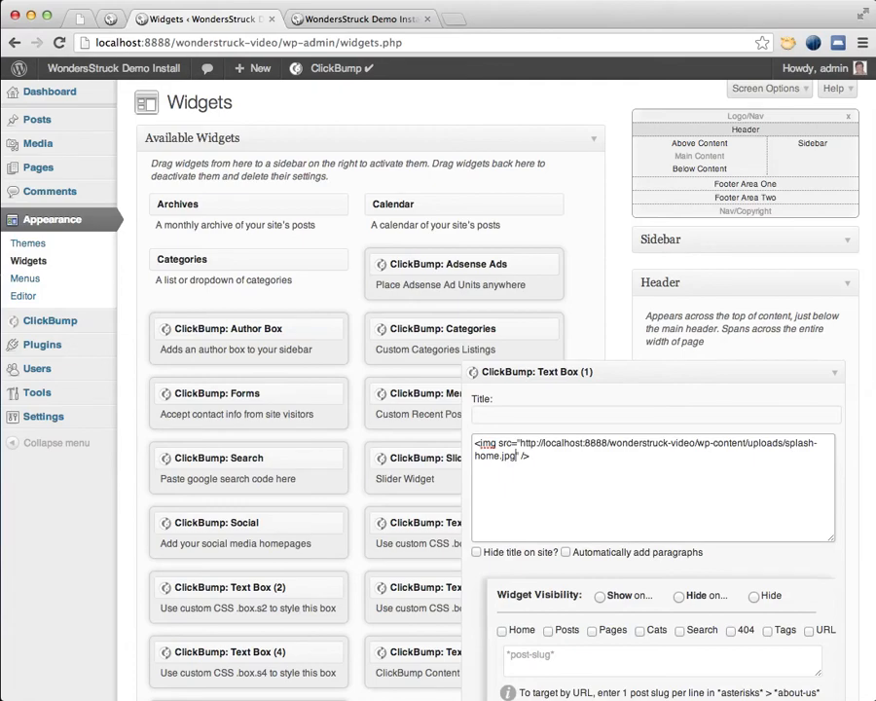
# Set the header text box's visibility to Show on Home and save the widget
pyautogui.scroll(-4, 741, 460)
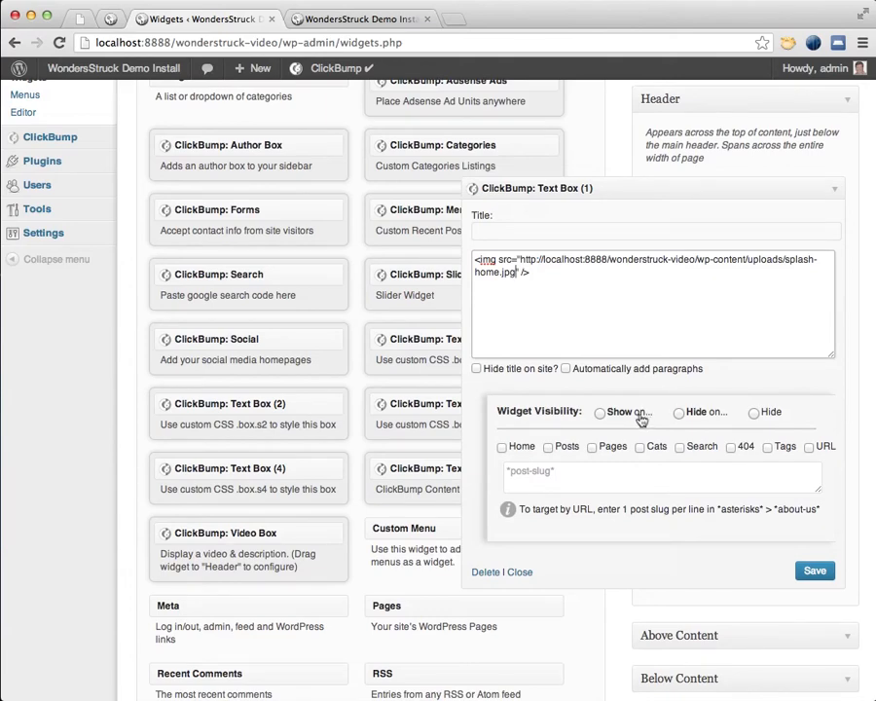
pyautogui.click(530, 450)
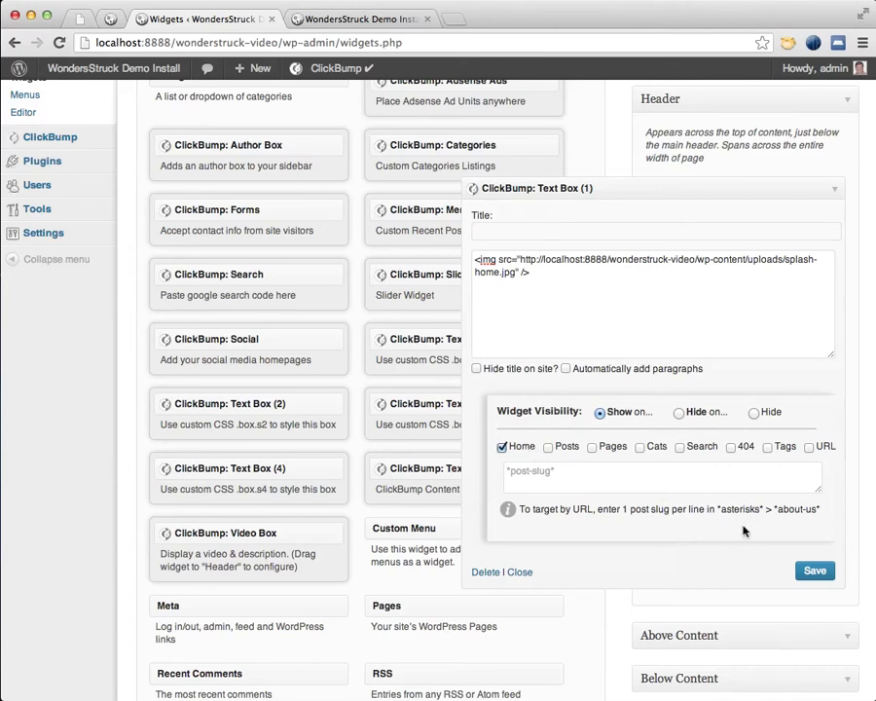
pyautogui.click(807, 573)
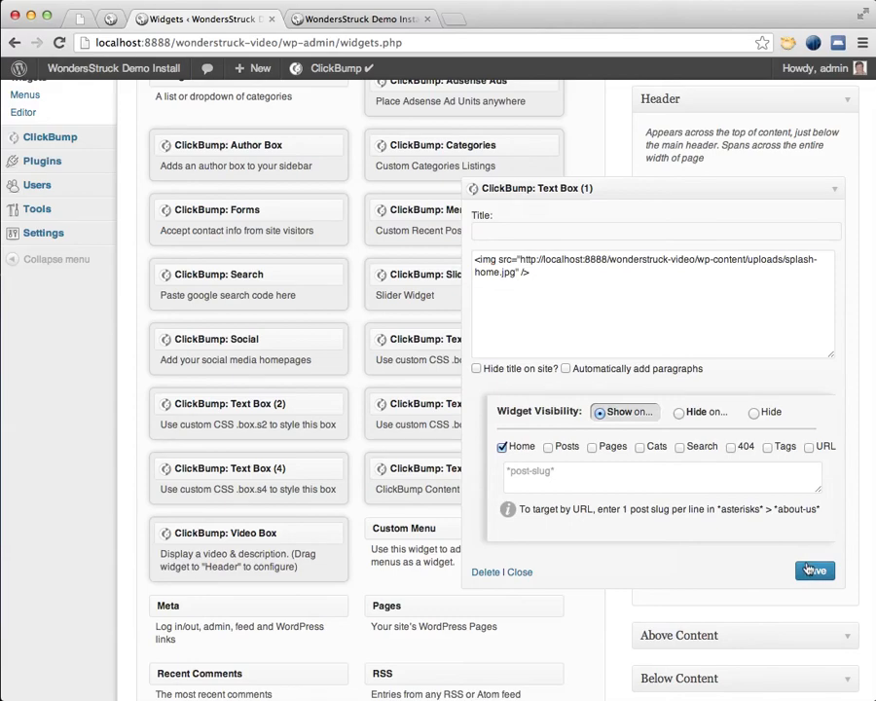
# Reload the local site's home page to check the splash image, and open its Blog page
pyautogui.hotkey('ctrl', 'Tab')
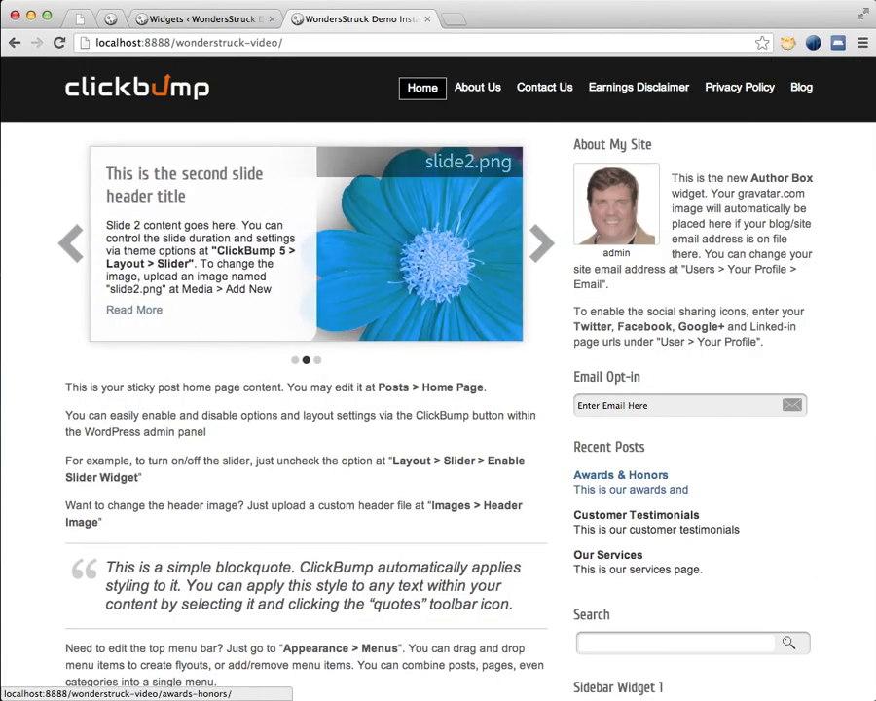
pyautogui.press('super+r')
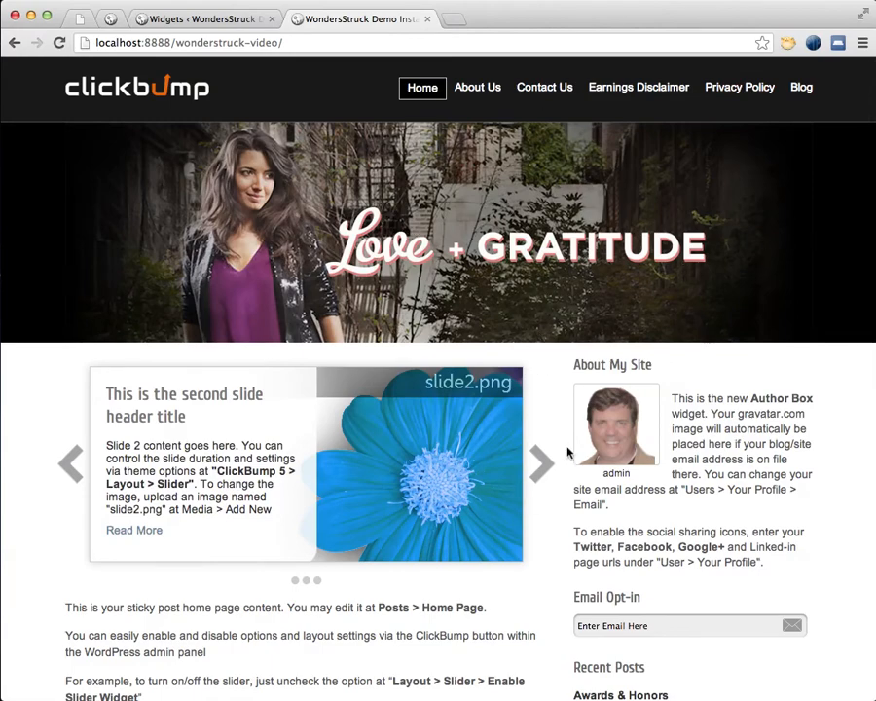
pyautogui.click(794, 99)
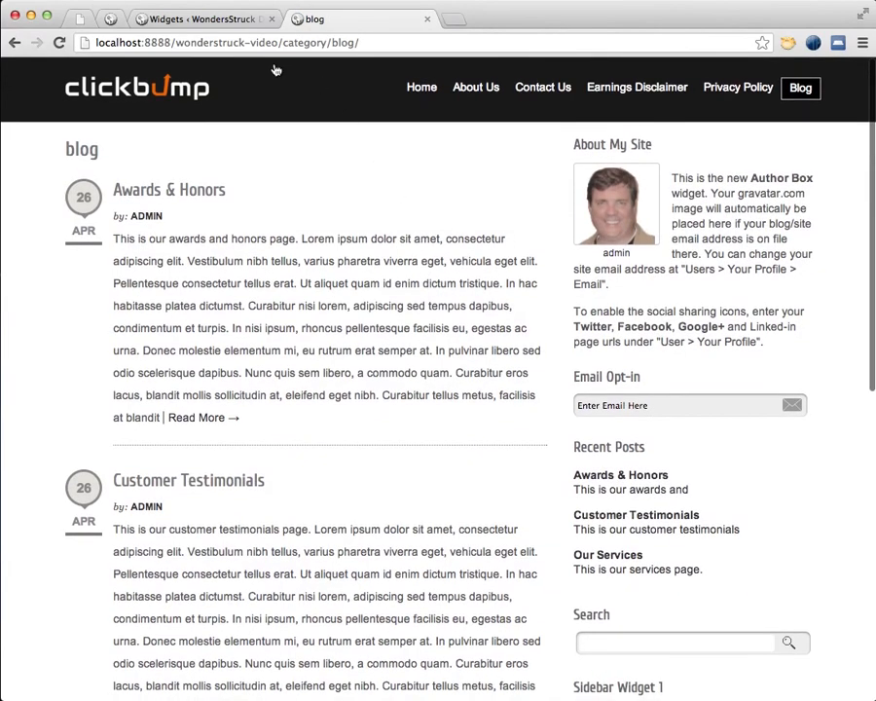
# Review the header text box's visibility settings, collapse the widget and recheck the header of the local Blog page
pyautogui.click(224, 22)
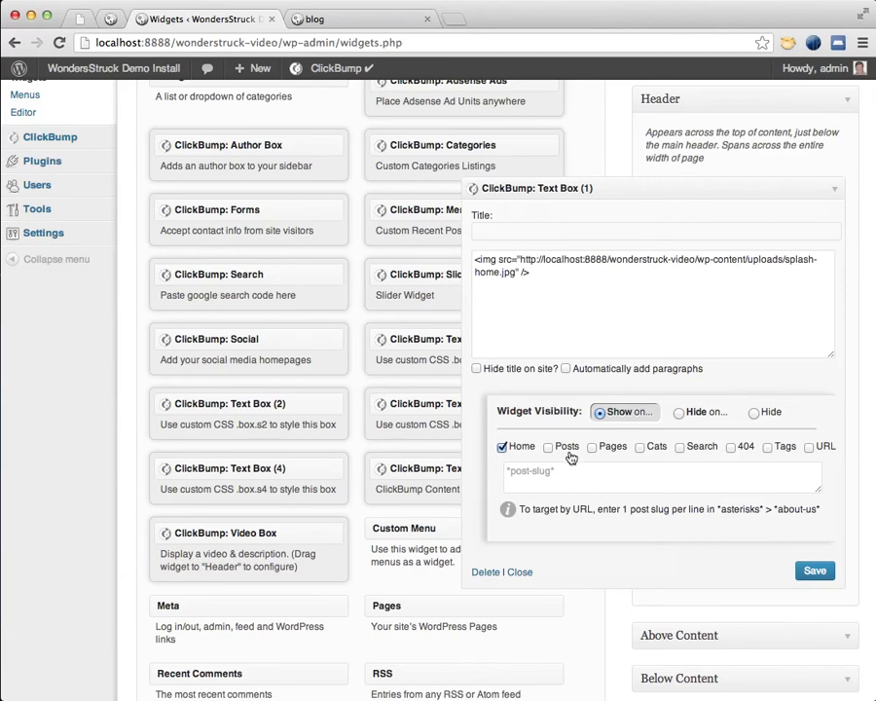
pyautogui.doubleClick(562, 410)
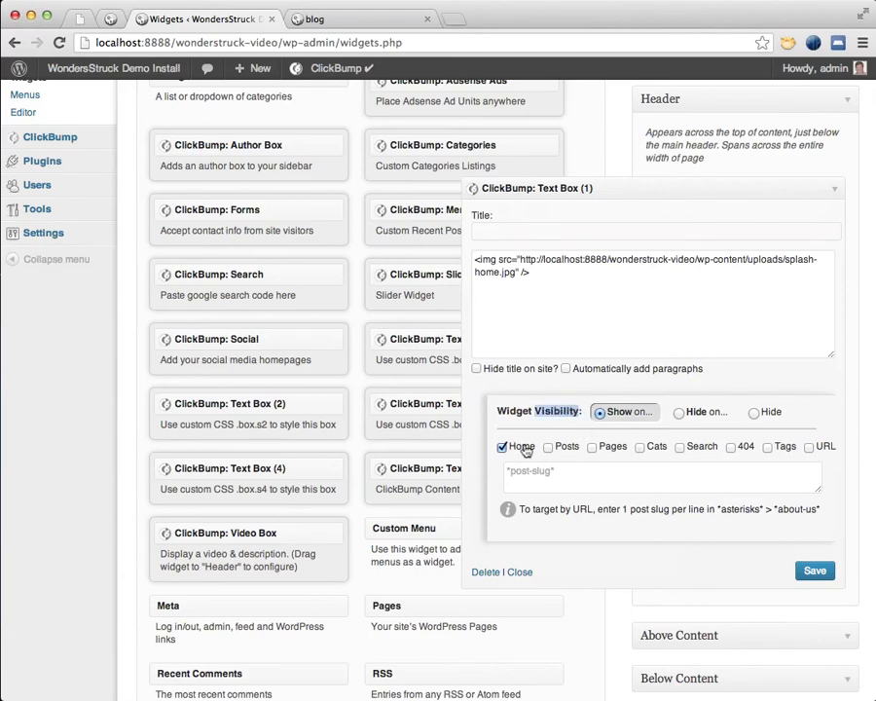
pyautogui.click(834, 191)
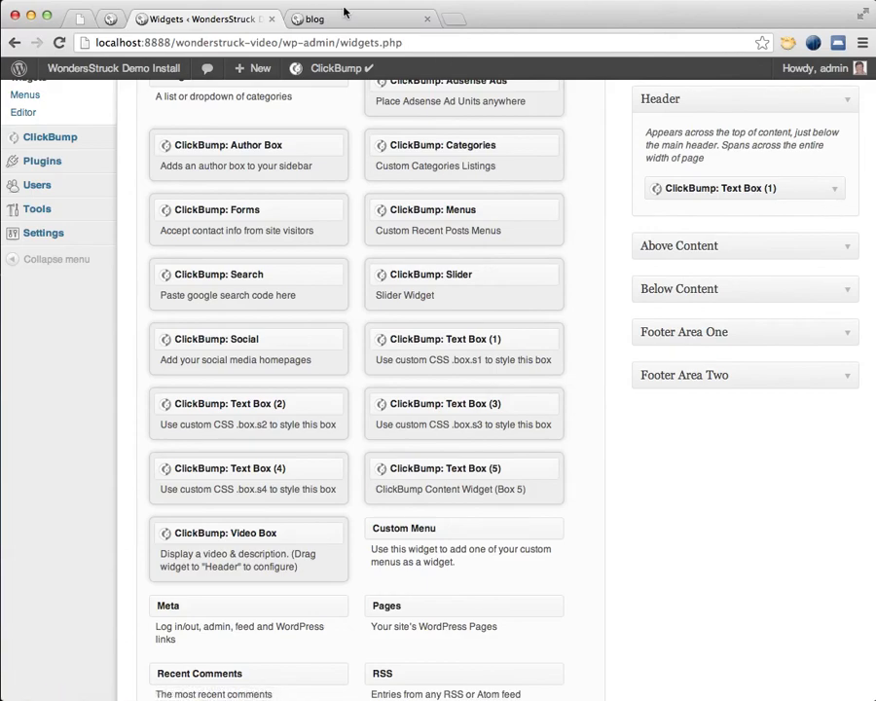
pyautogui.click(371, 20)
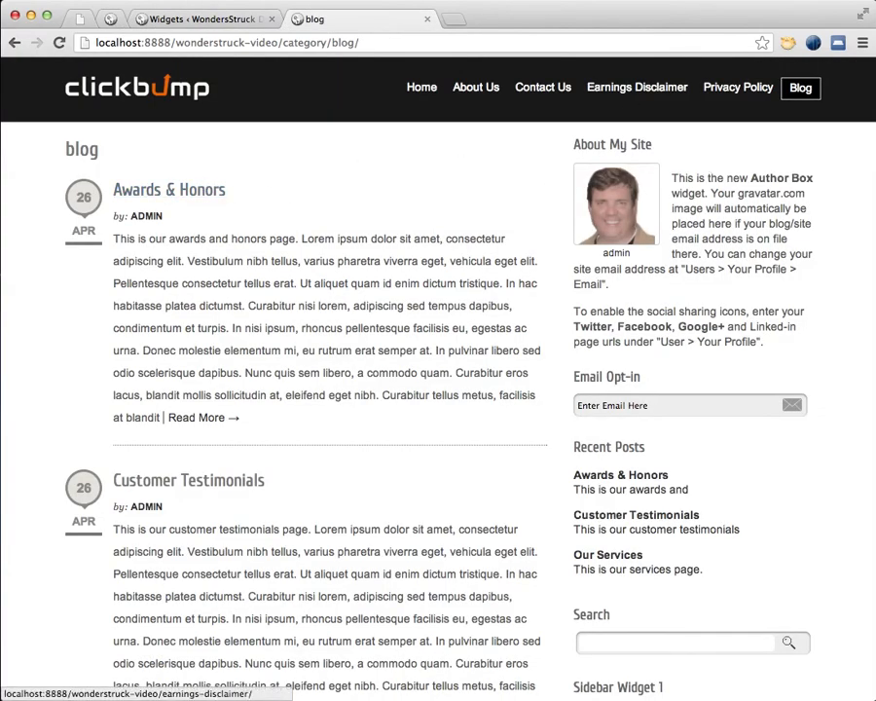
pyautogui.click(259, 24)
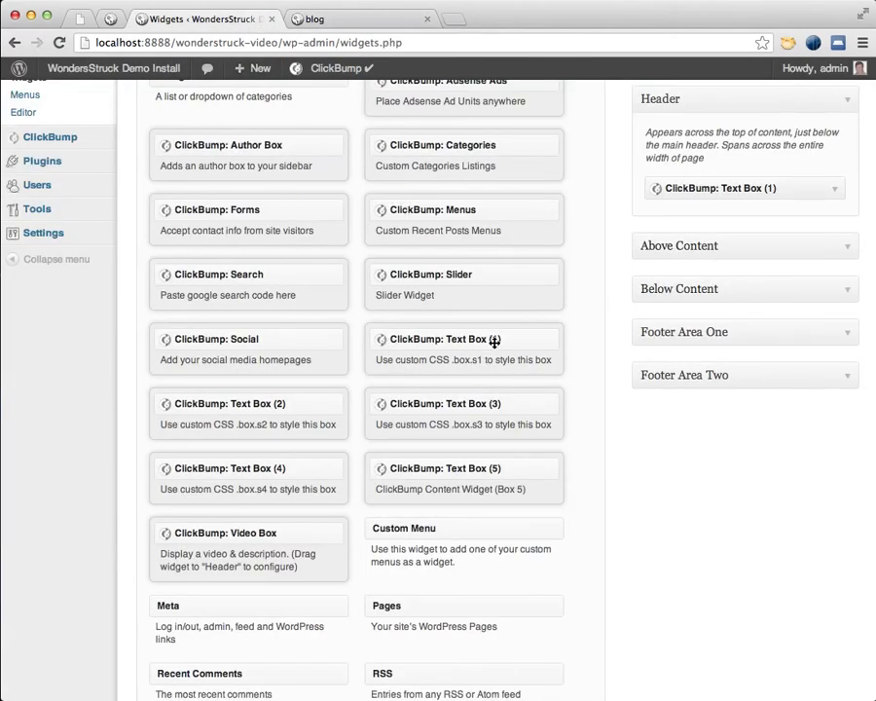
# Add a second ClickBump: Text Box (1) to the Header area and copy the img tag from the first one
pyautogui.moveTo(494, 341); pyautogui.dragTo(787, 218)
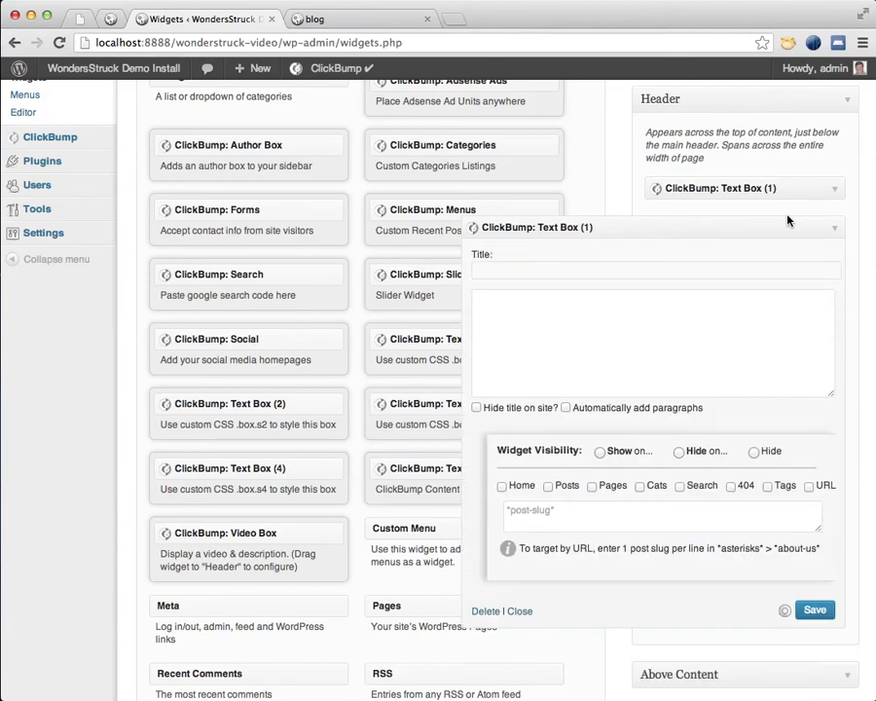
pyautogui.click(728, 354)
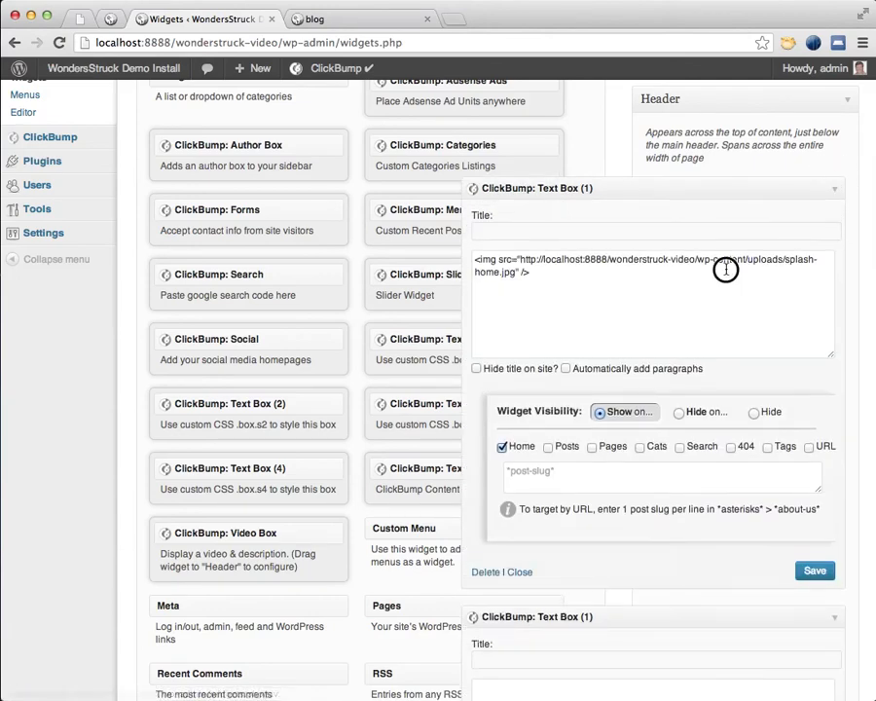
pyautogui.tripleClick(725, 269)
pyautogui.press('super+c')
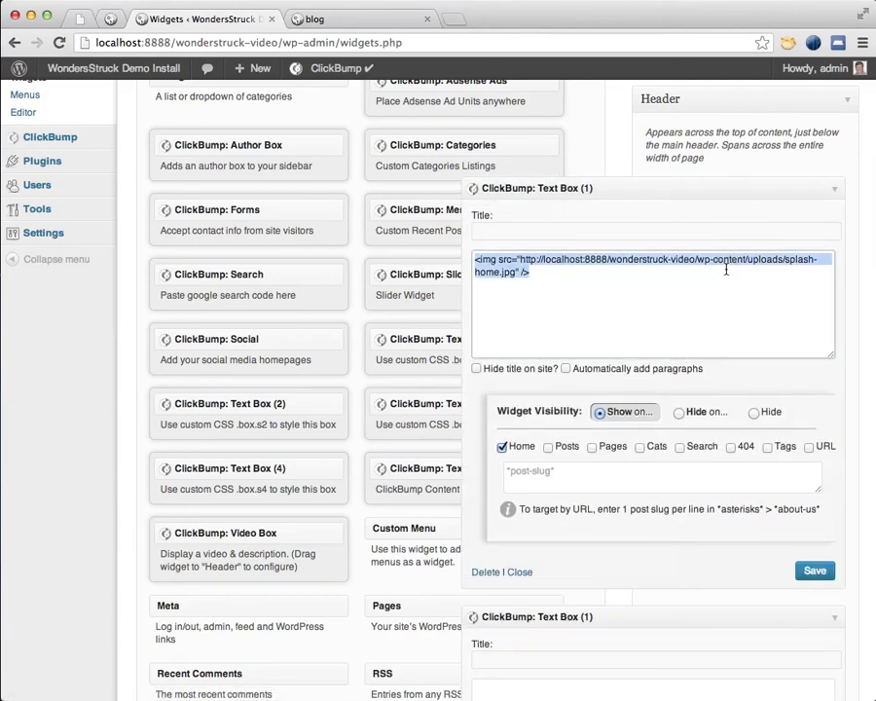
pyautogui.click(781, 190)
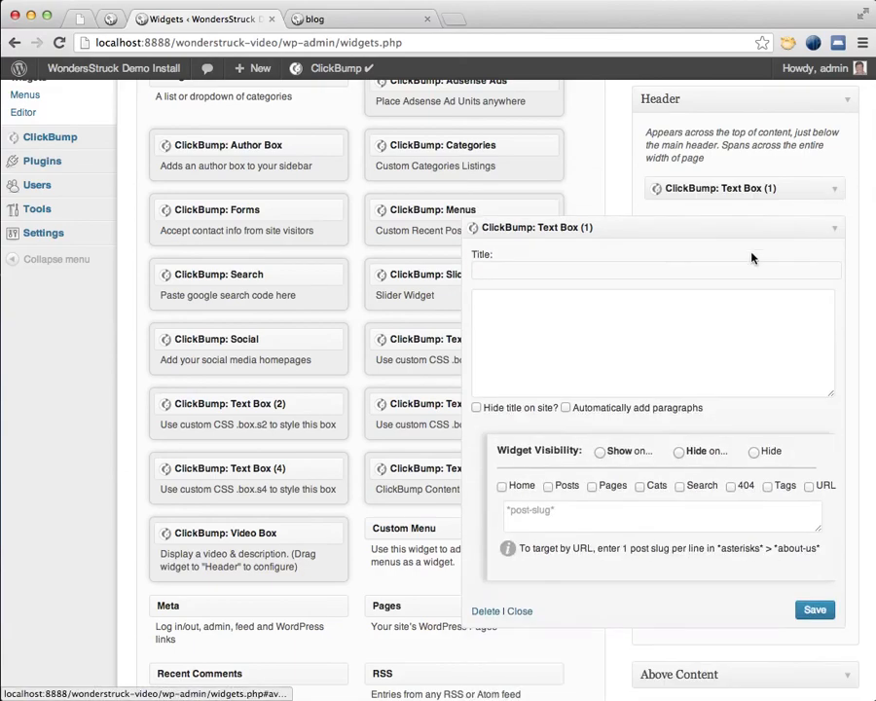
# Paste the img tag into the second text box, change its image to splash-inside.jpg, and save it with visibility Hide on Home
pyautogui.click(642, 319)
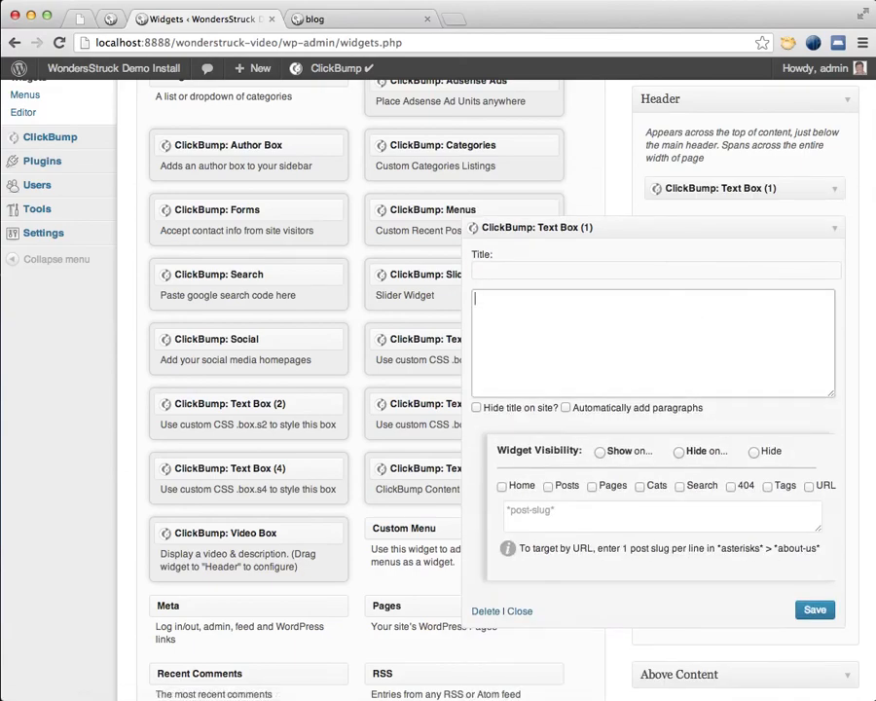
pyautogui.press('super+v')
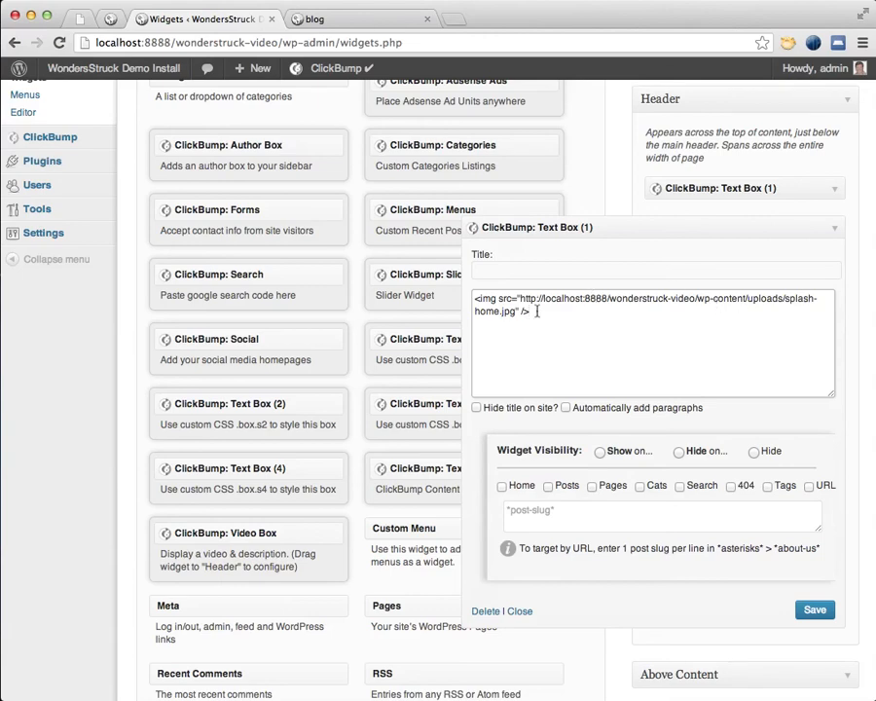
pyautogui.click(502, 311)
pyautogui.write('insid')
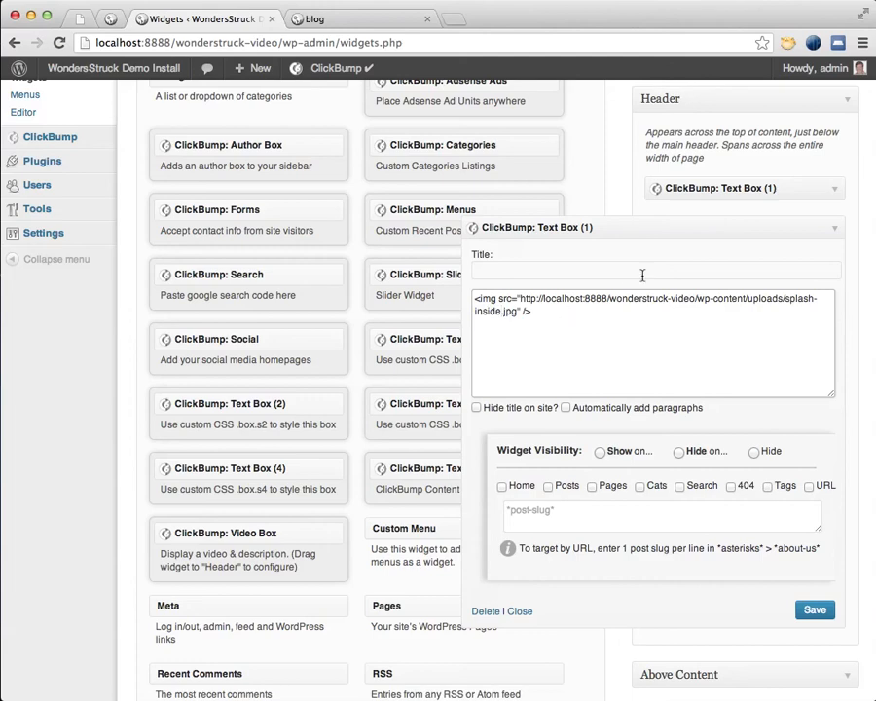
pyautogui.click(706, 454)
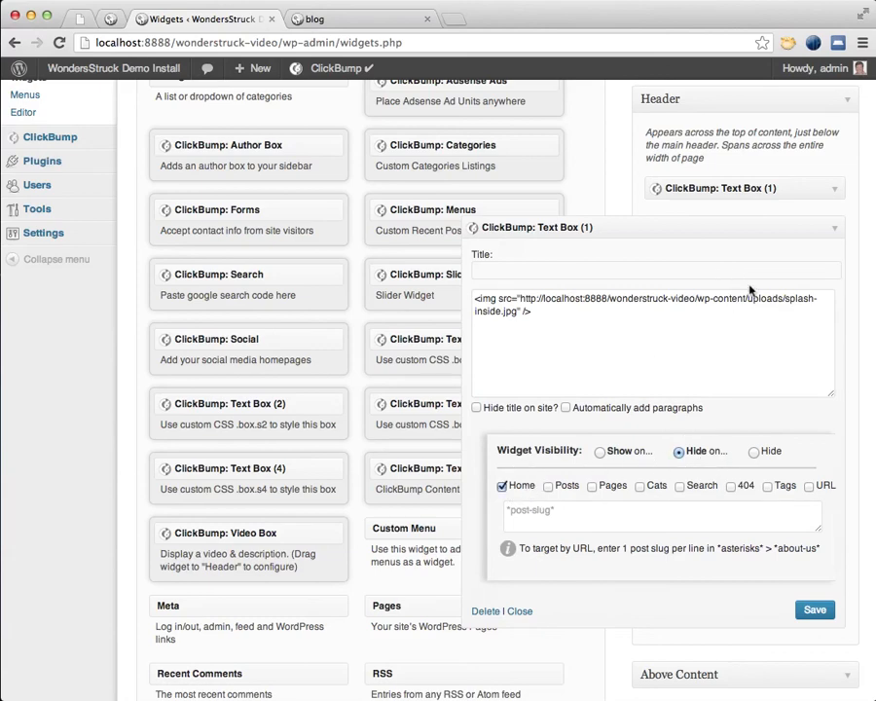
pyautogui.click(825, 616)
# Reload the local Blog page and check the splash images there, on the Awards & Honors post and on the home page
pyautogui.hotkey('ctrl', 'Tab')
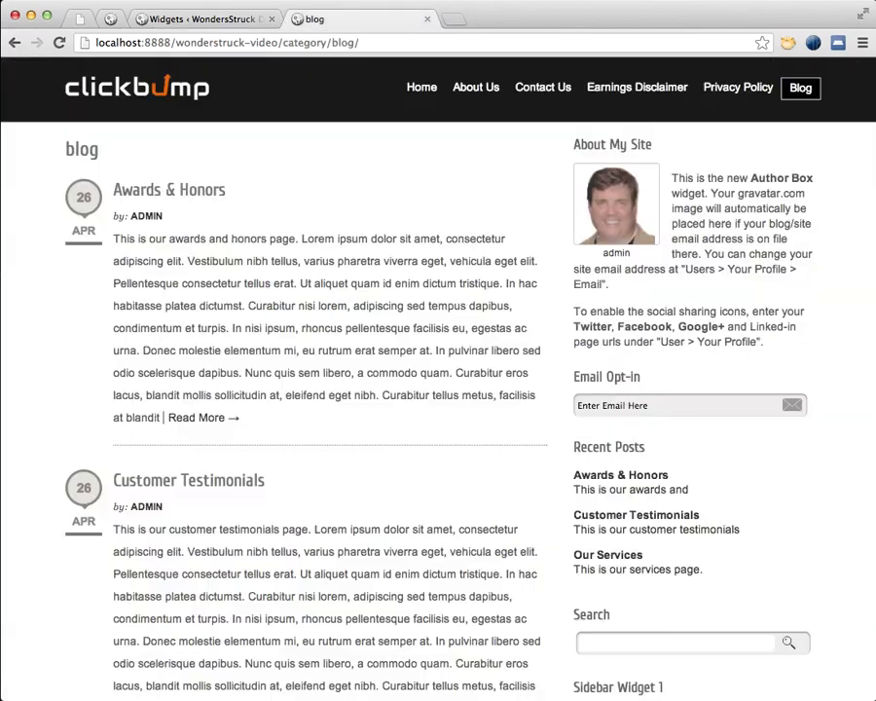
pyautogui.press('super+r')
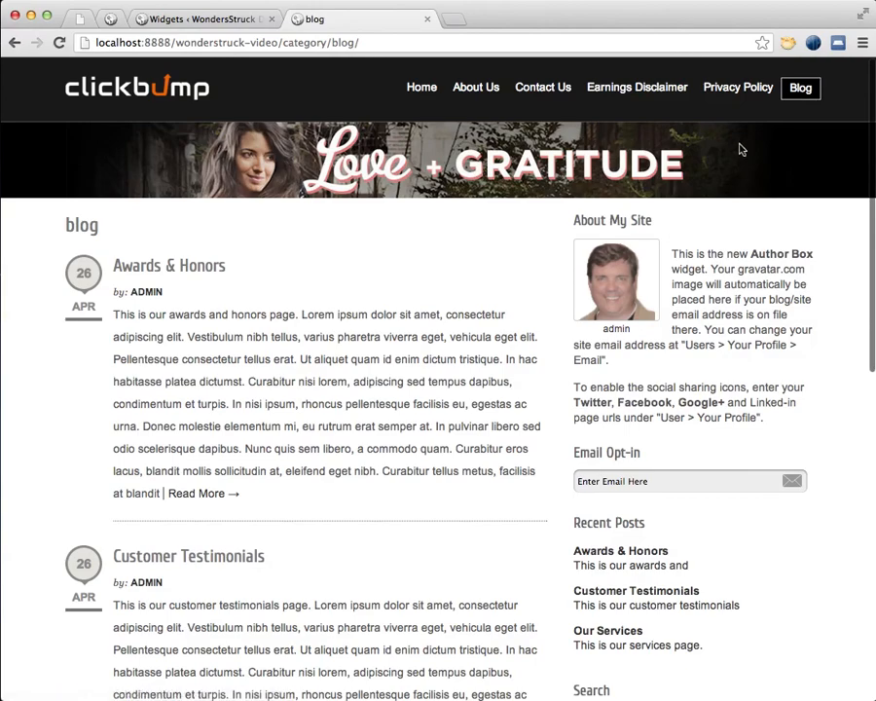
pyautogui.click(198, 269)
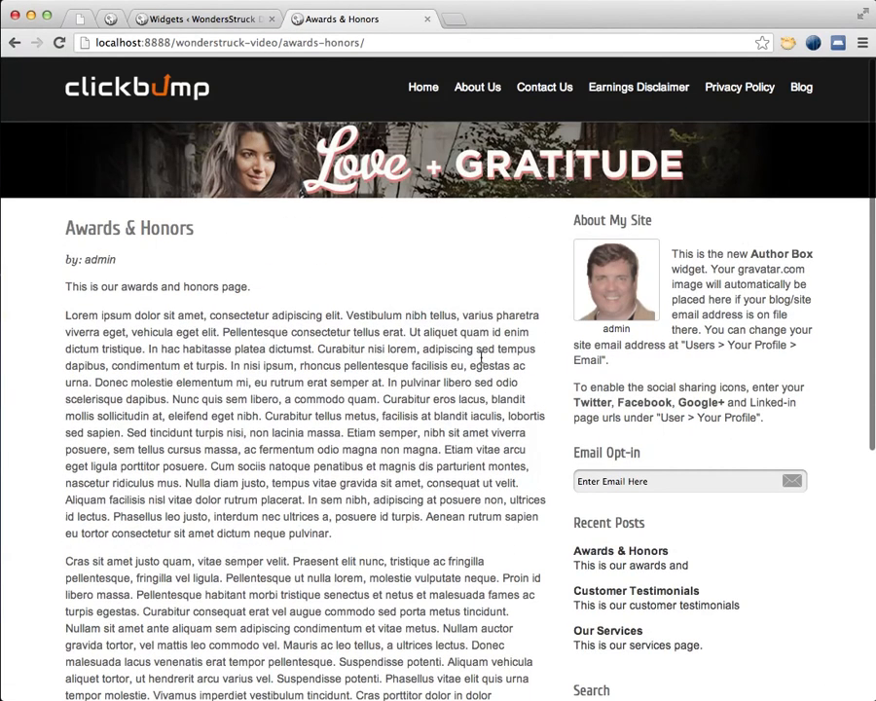
pyautogui.click(436, 97)
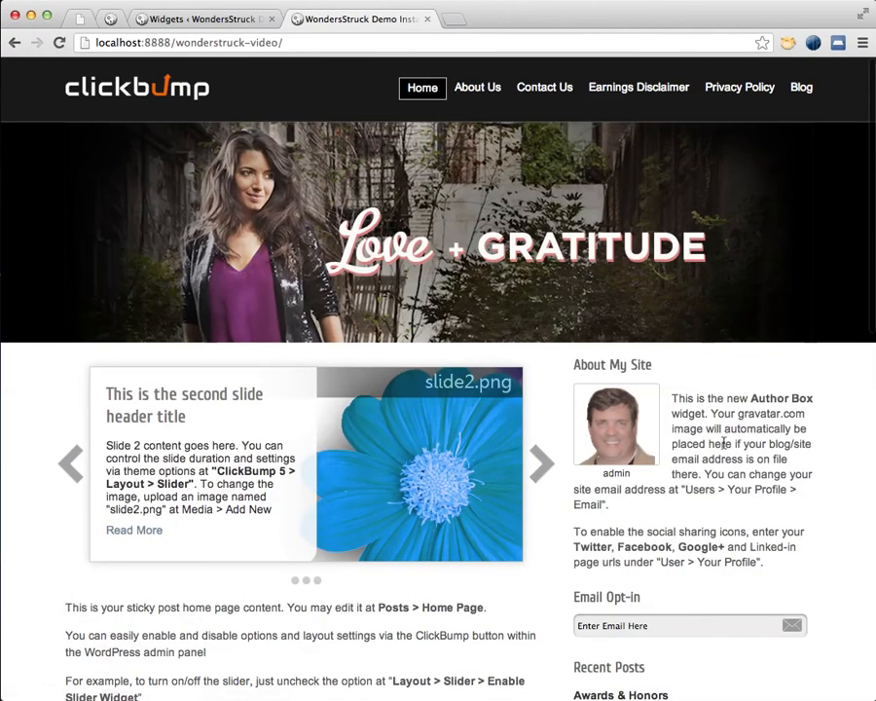
pyautogui.scroll(-4, 724, 443)
pyautogui.scroll(4, 724, 443)
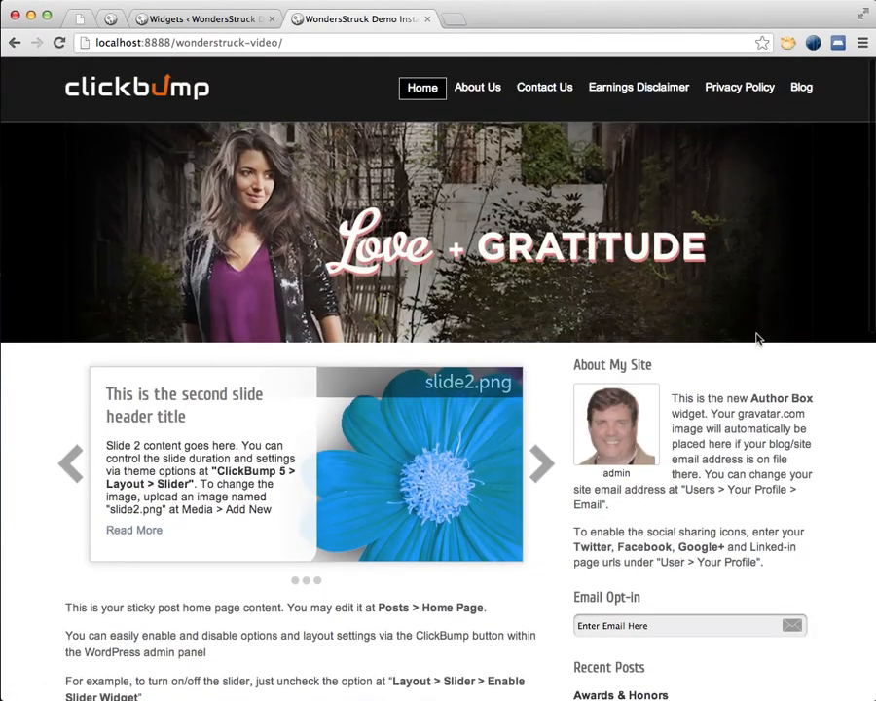